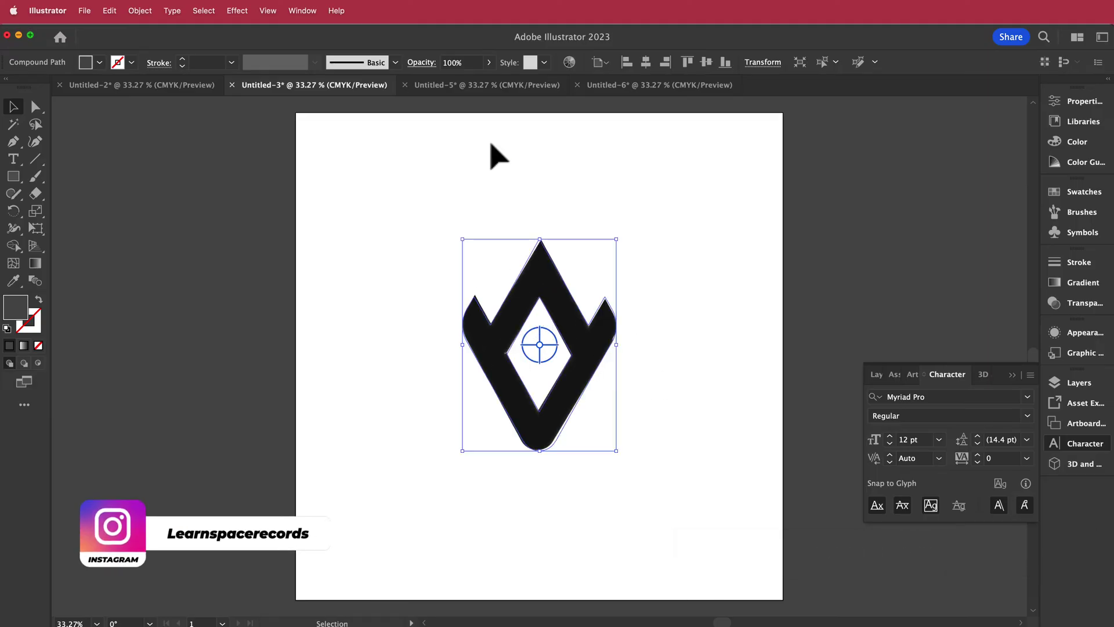
In Untitled-5, draw one vertical line with the Line Segment tool
{"action": "left_click", "coordinate": [499, 91]}
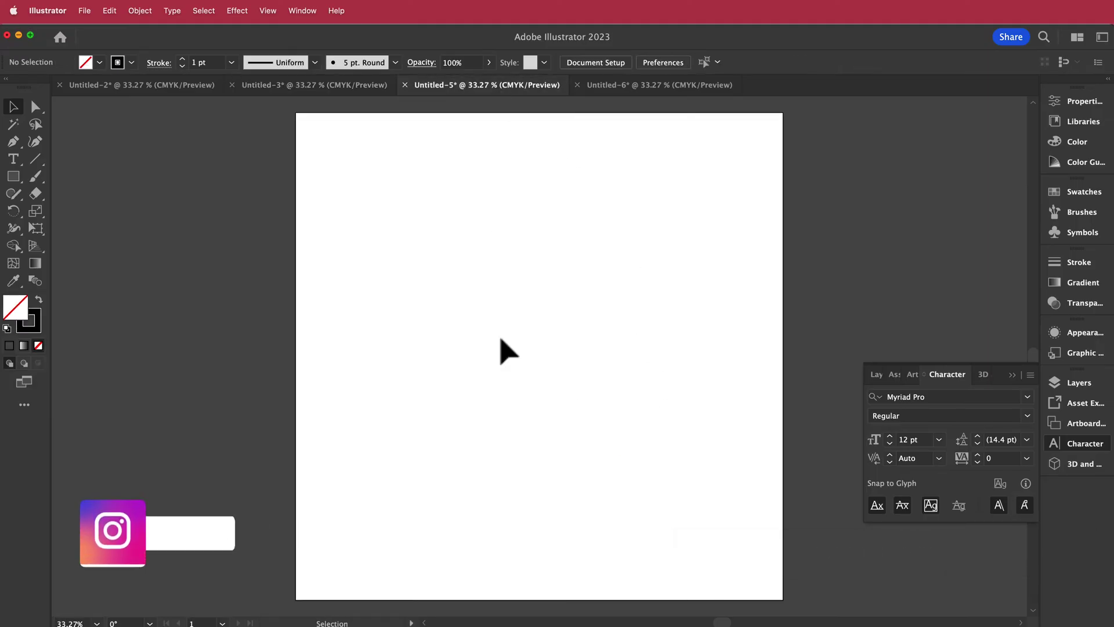
{"action": "left_click", "coordinate": [36, 159]}
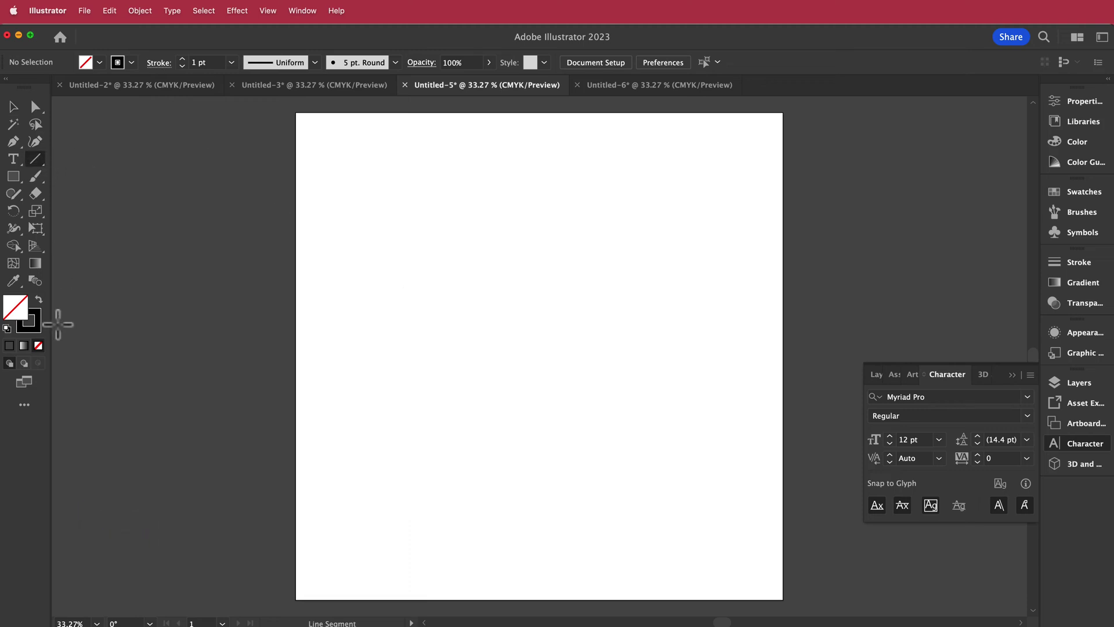
{"action": "left_click_drag", "start_coordinate": [364, 197], "coordinate": [365, 500]}
Duplicate the line into six evenly spaced vertical lines and select them all
{"action": "left_click", "coordinate": [12, 108]}
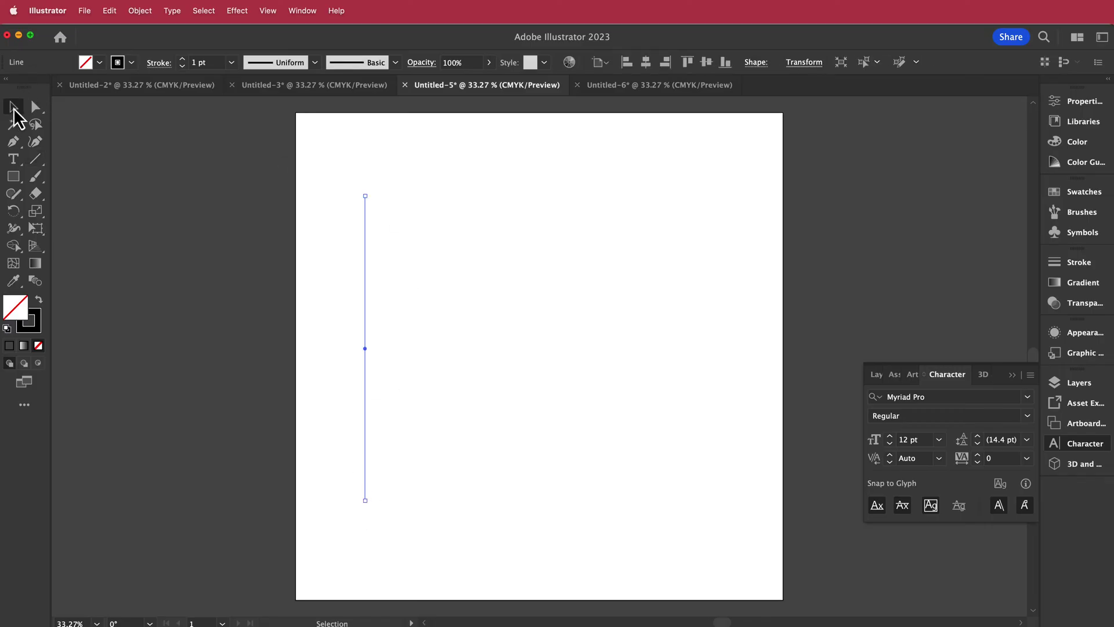
{"action": "left_click_drag", "start_coordinate": [366, 213], "coordinate": [400, 214]}
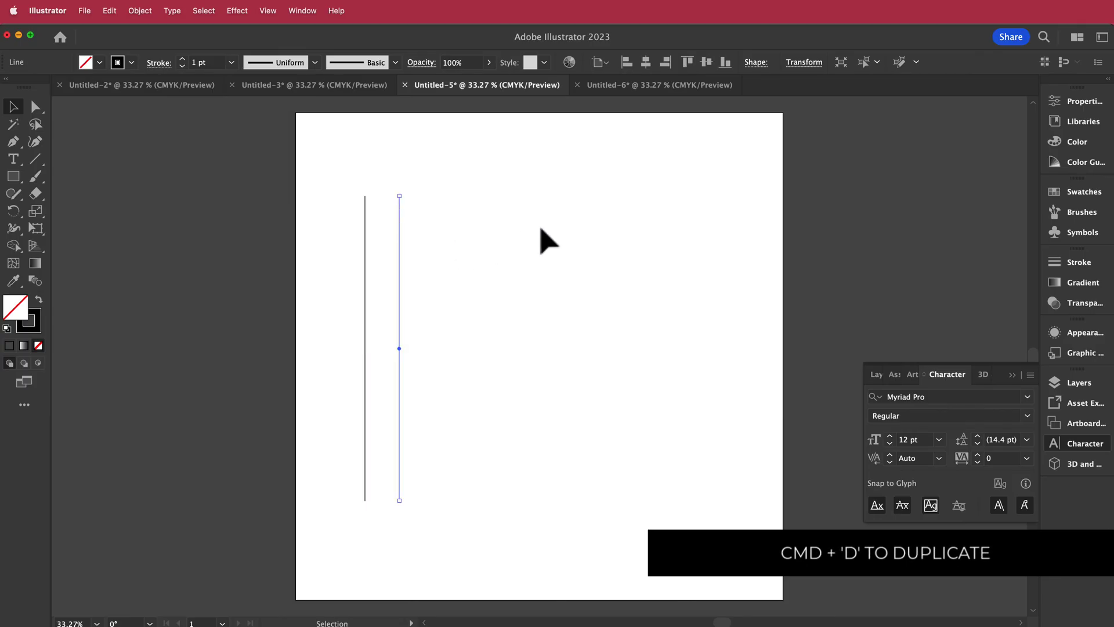
{"action": "key", "text": "super+d"}
{"action": "key", "text": "super+d"}
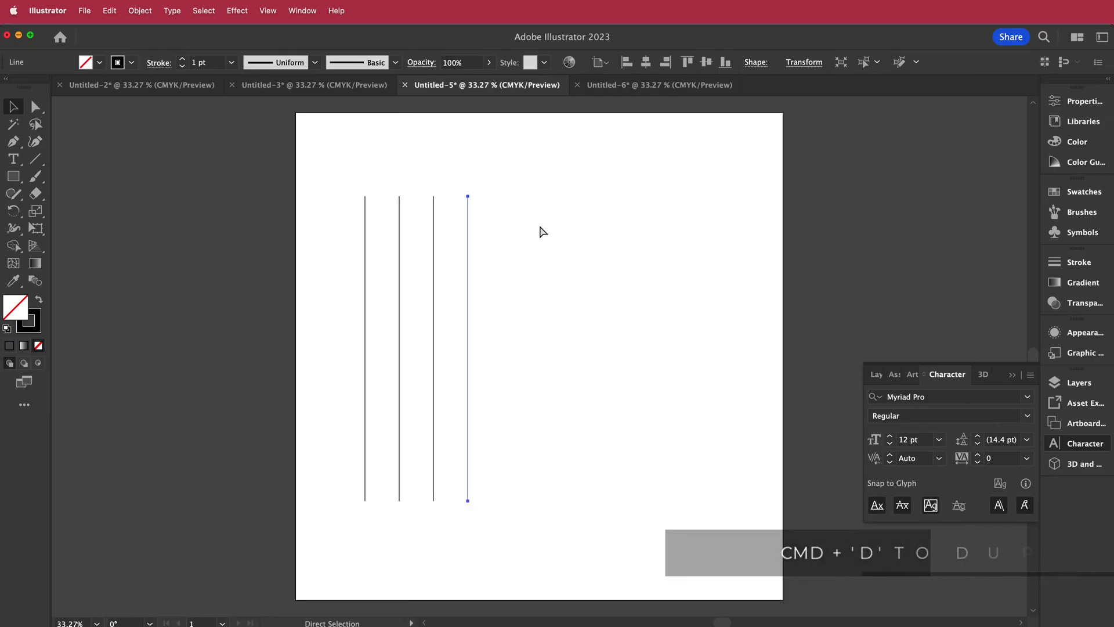
{"action": "key", "text": "super+d"}
{"action": "key", "text": "super+d"}
{"action": "key", "text": "super+a"}
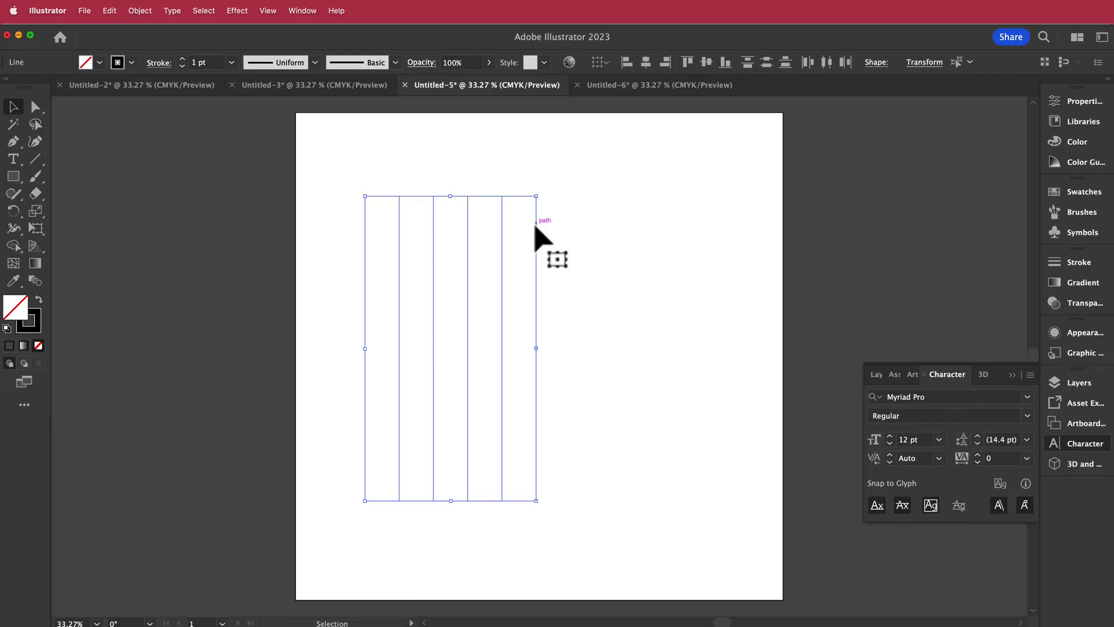
Tilt the six lines diagonally, then add a copy reflected across the Vertical axis
{"action": "left_click_drag", "start_coordinate": [534, 226], "coordinate": [692, 249]}
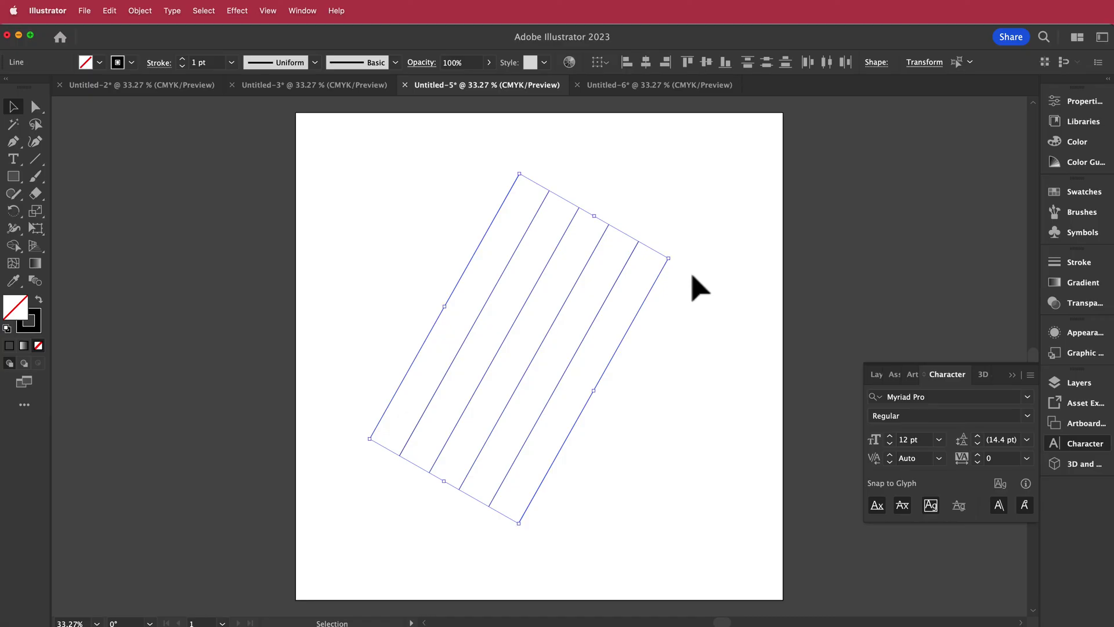
{"action": "right_click", "coordinate": [656, 282]}
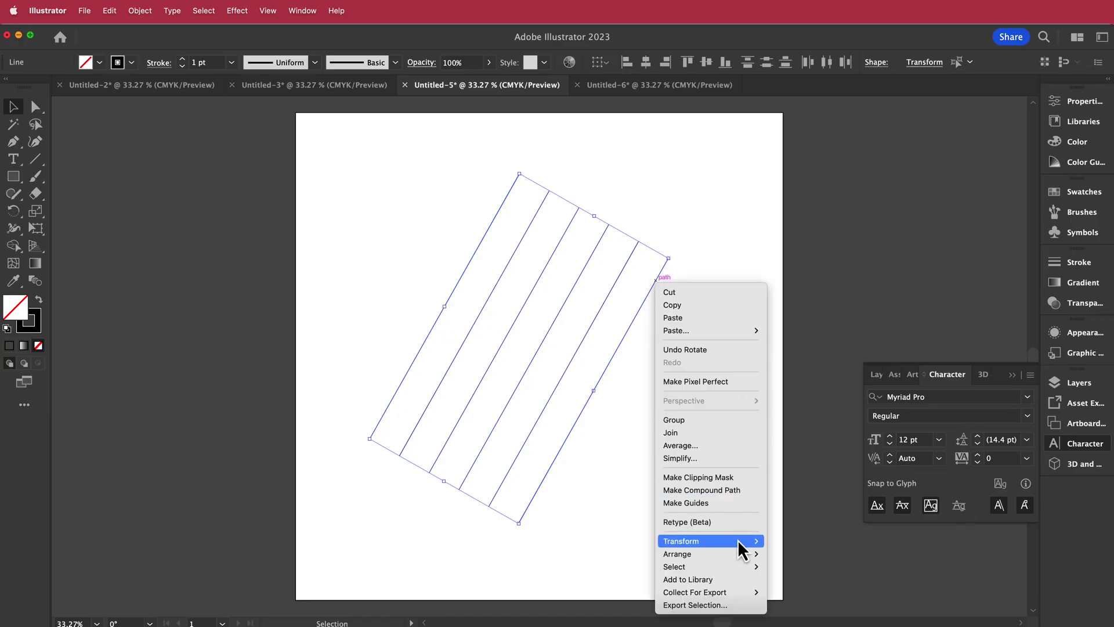
{"action": "mouse_move", "coordinate": [733, 542]}
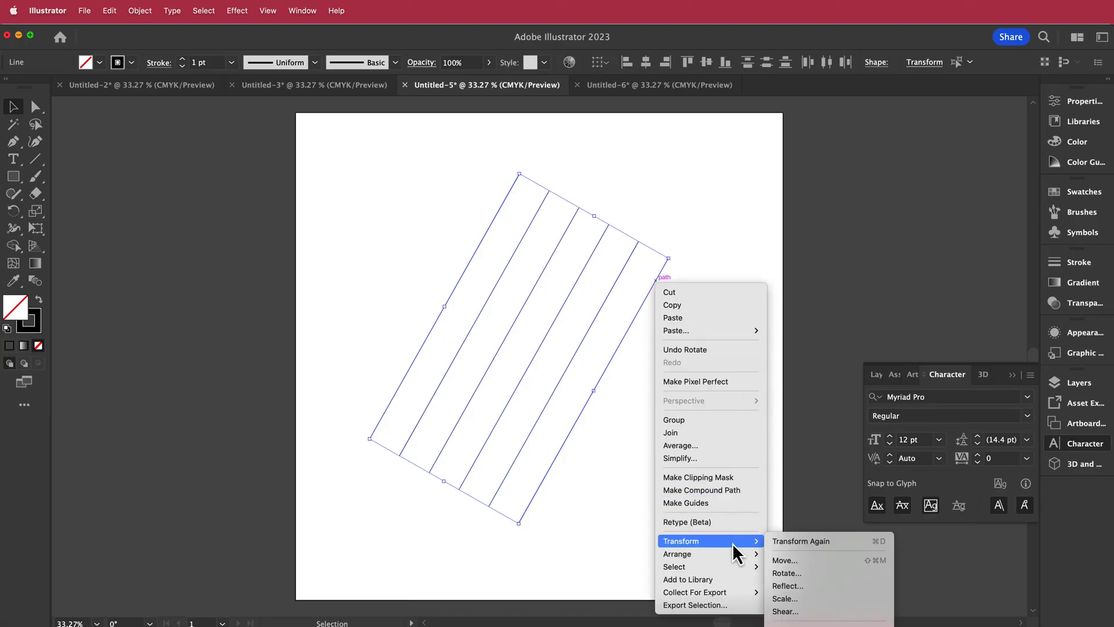
{"action": "left_click", "coordinate": [813, 583]}
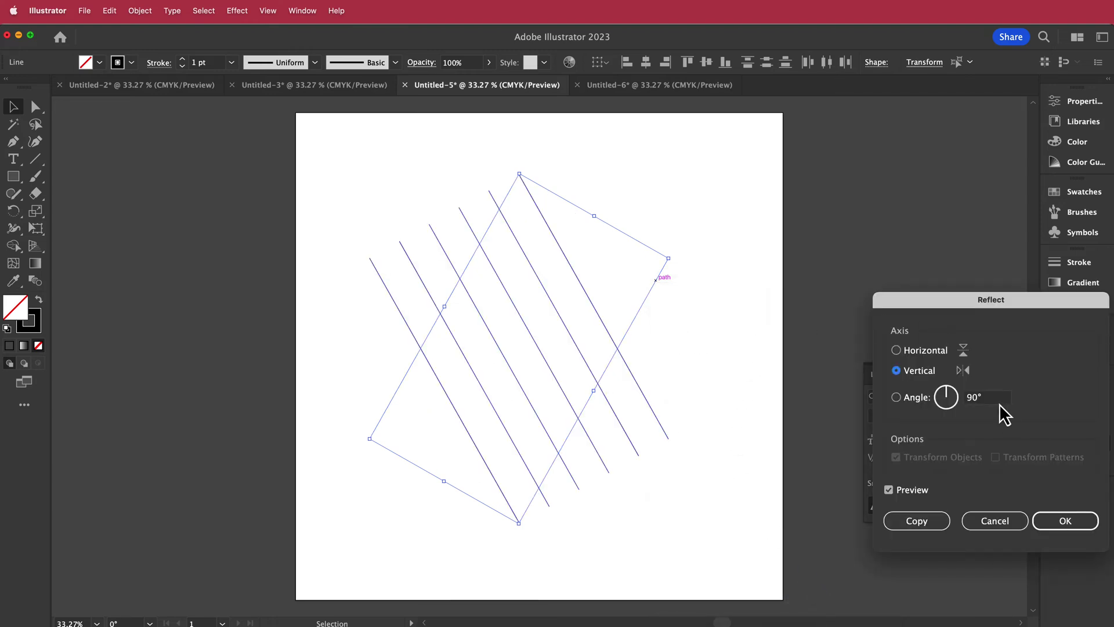
{"action": "left_click", "coordinate": [923, 521]}
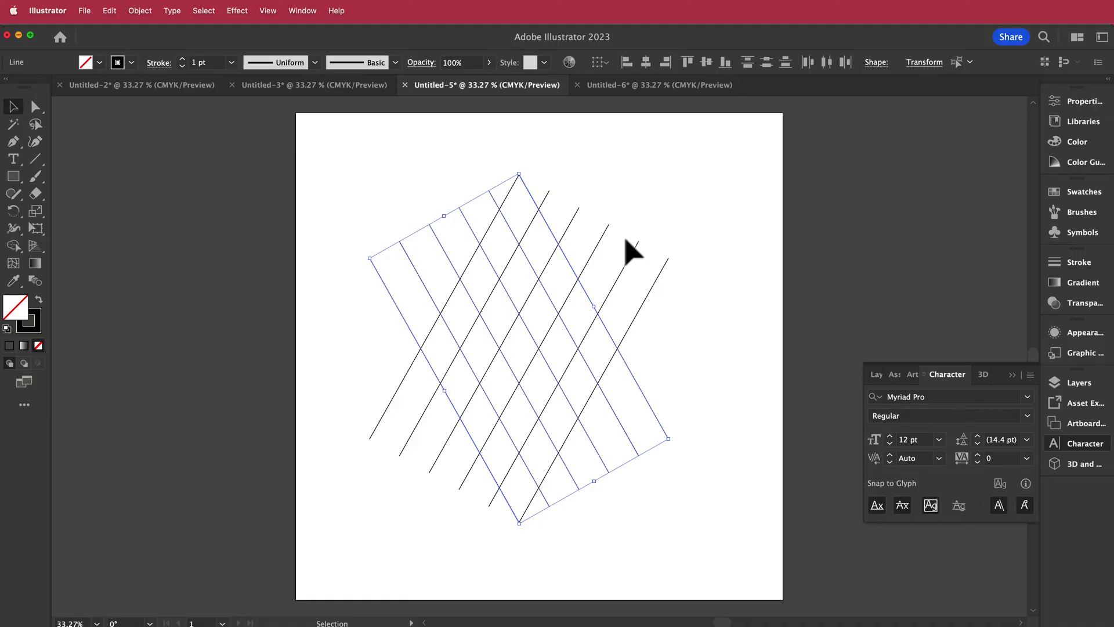
Draw a horizontal line across the top of the lattice, copy it to the bottom, and select all
{"action": "left_click", "coordinate": [38, 159]}
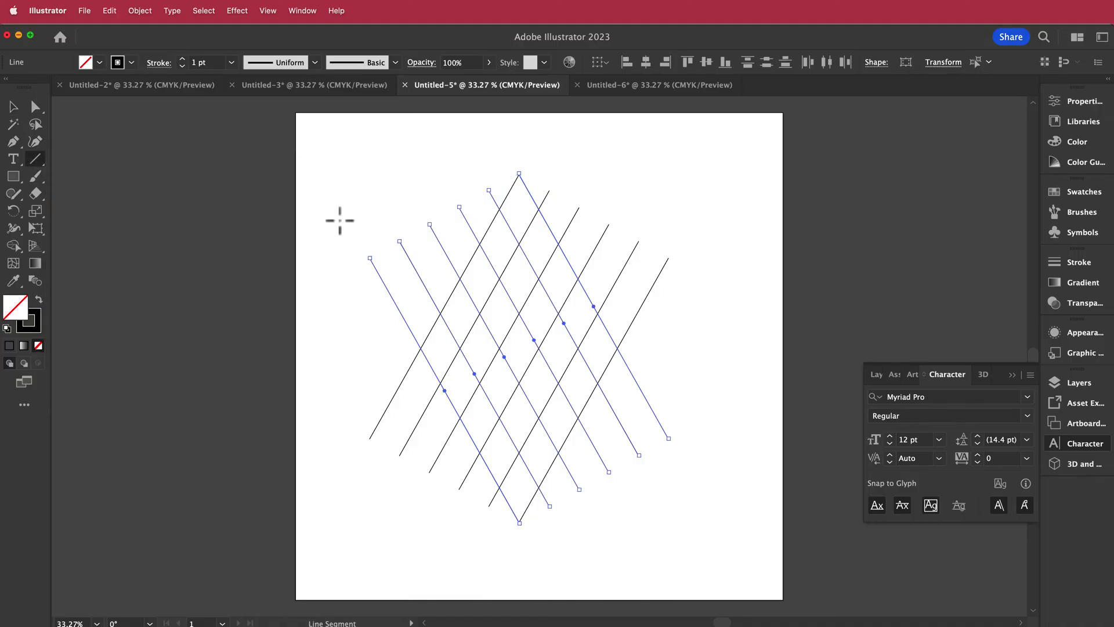
{"action": "left_click_drag", "start_coordinate": [332, 216], "coordinate": [718, 216]}
{"action": "key", "text": "v"}
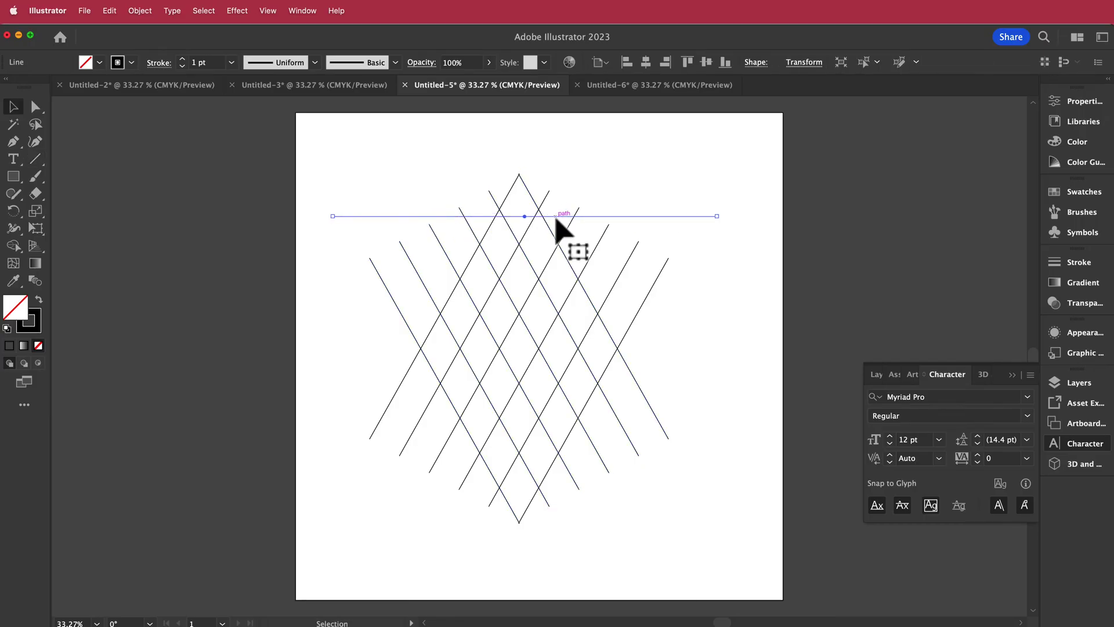
{"action": "left_click_drag", "start_coordinate": [555, 219], "coordinate": [555, 210]}
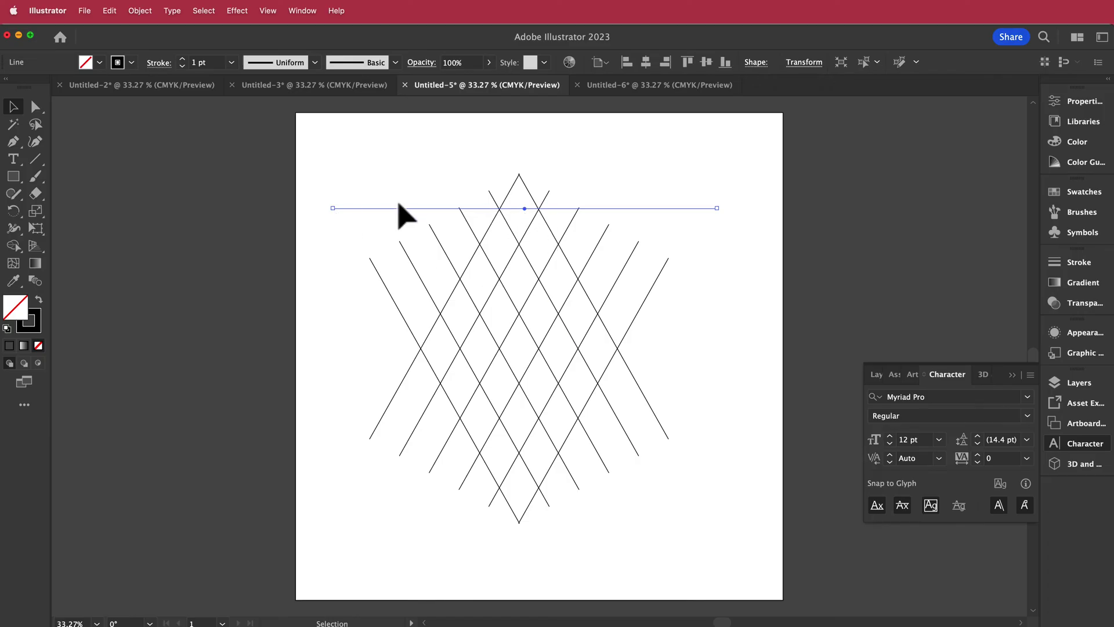
{"action": "left_click_drag", "start_coordinate": [392, 207], "coordinate": [403, 489], "text": "alt"}
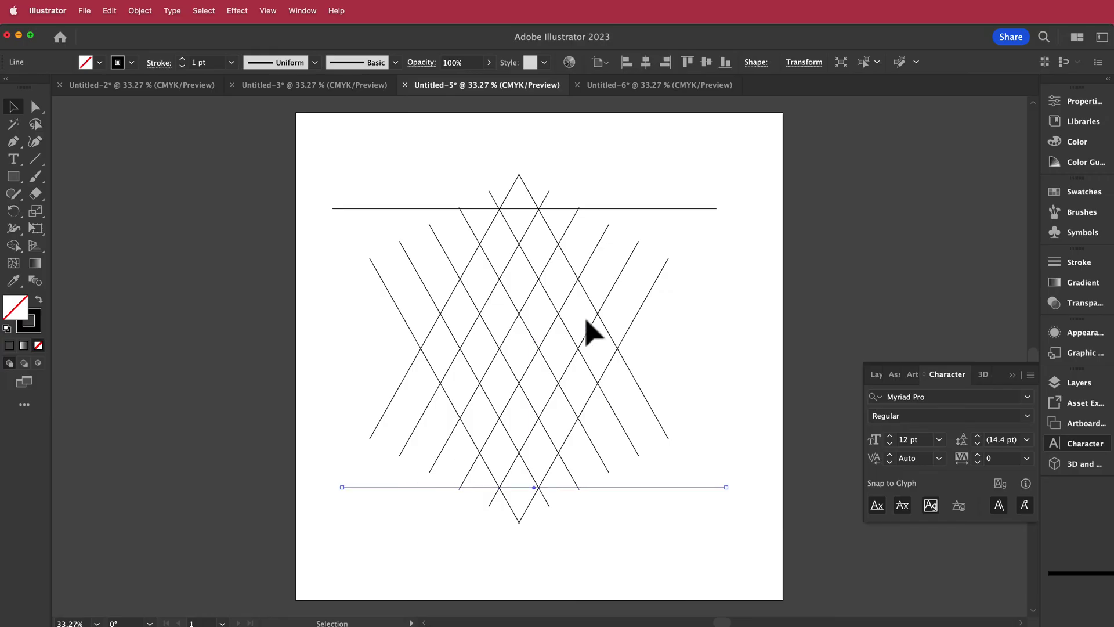
{"action": "key", "text": "super+a"}
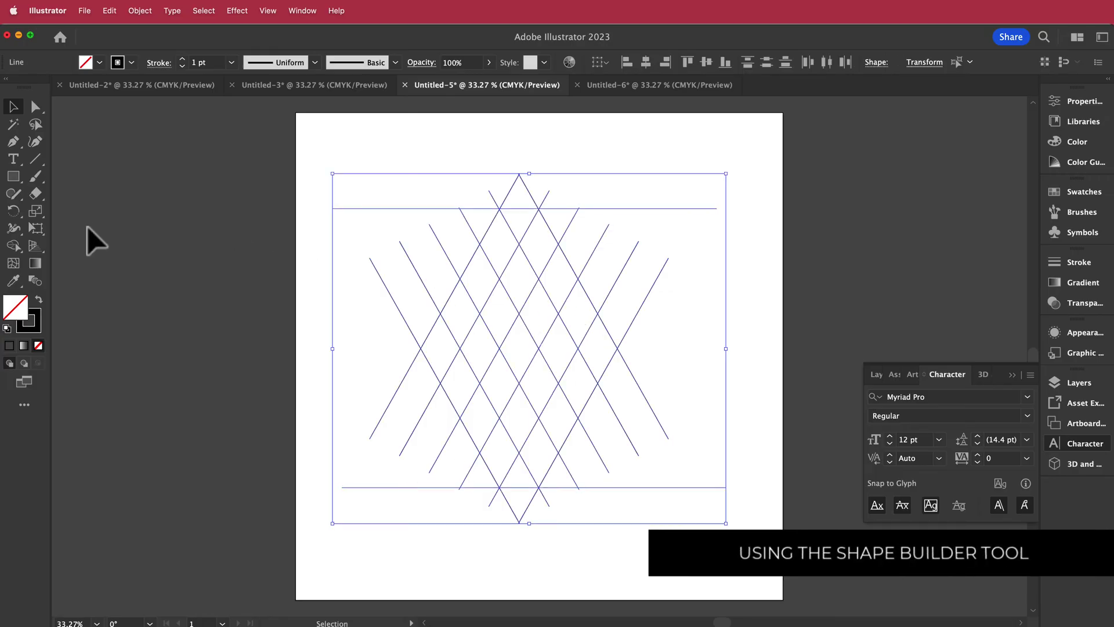
With Shape Builder and a black fill, merge lattice cells into a diamond-ring shape and select it
{"action": "left_click", "coordinate": [18, 247]}
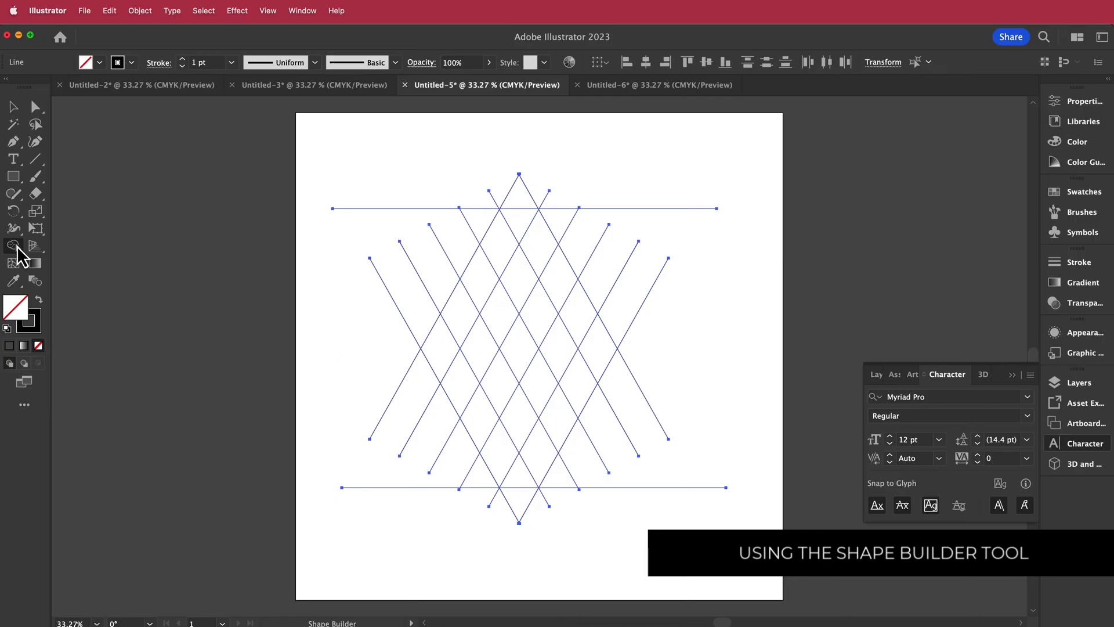
{"action": "left_click", "coordinate": [39, 302]}
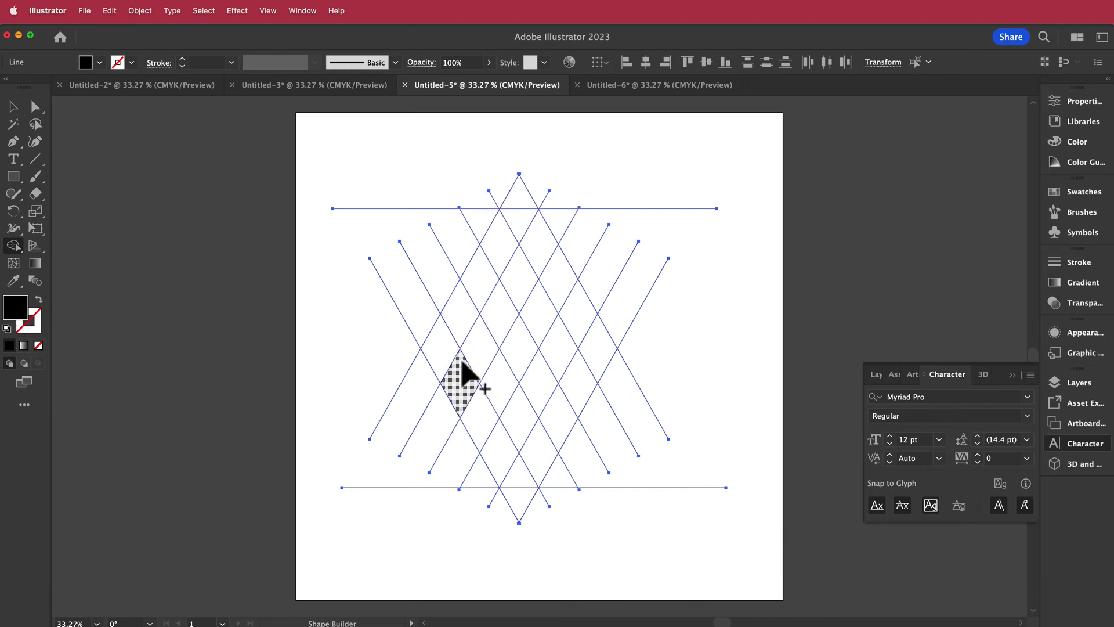
{"action": "key", "text": "super"}
{"action": "mouse_move", "coordinate": [487, 351]}
{"action": "left_mouse_down"}
{"action": "mouse_move", "coordinate": [539, 329]}
{"action": "mouse_move", "coordinate": [598, 348]}
{"action": "left_mouse_up"}
{"action": "left_click", "coordinate": [664, 174], "text": "super"}
{"action": "key", "text": "a"}
{"action": "left_click", "coordinate": [519, 241]}
{"action": "left_click", "coordinate": [634, 186]}
{"action": "left_click", "coordinate": [534, 226]}
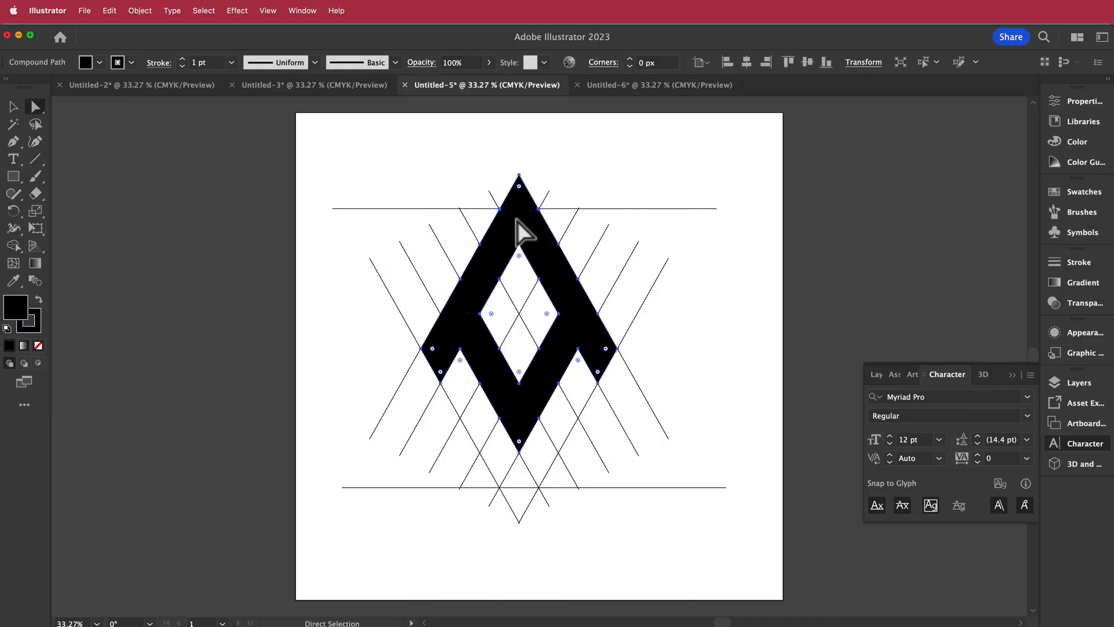
Paste the diamond shape into Untitled-6 and rotate it 180° so the wings point up
{"action": "key", "text": "super"}
{"action": "left_click", "coordinate": [645, 86]}
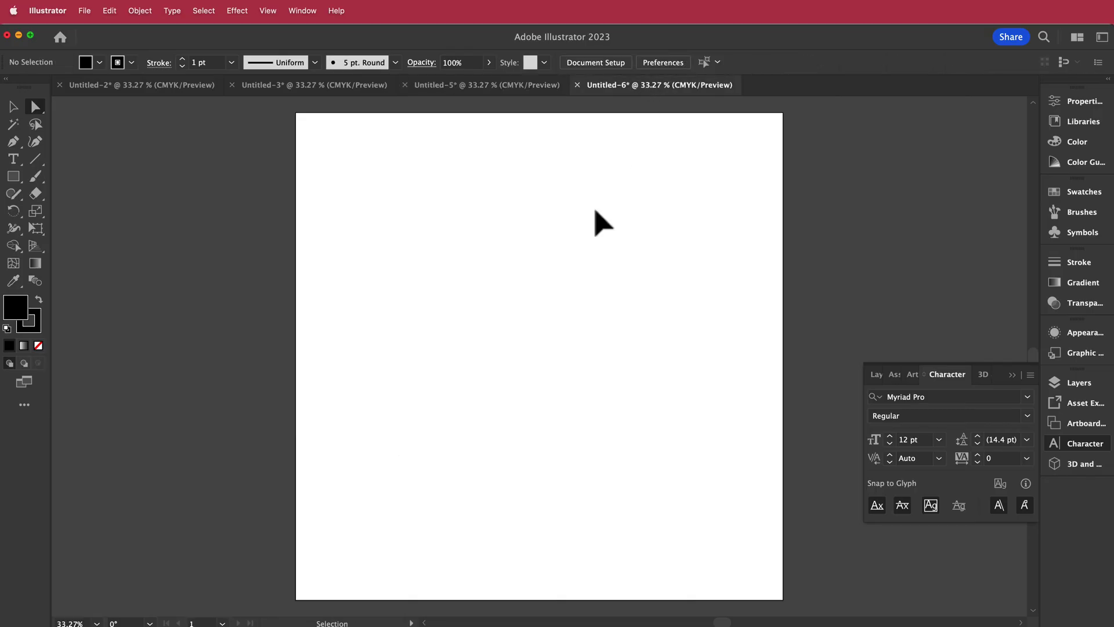
{"action": "key", "text": "super+v"}
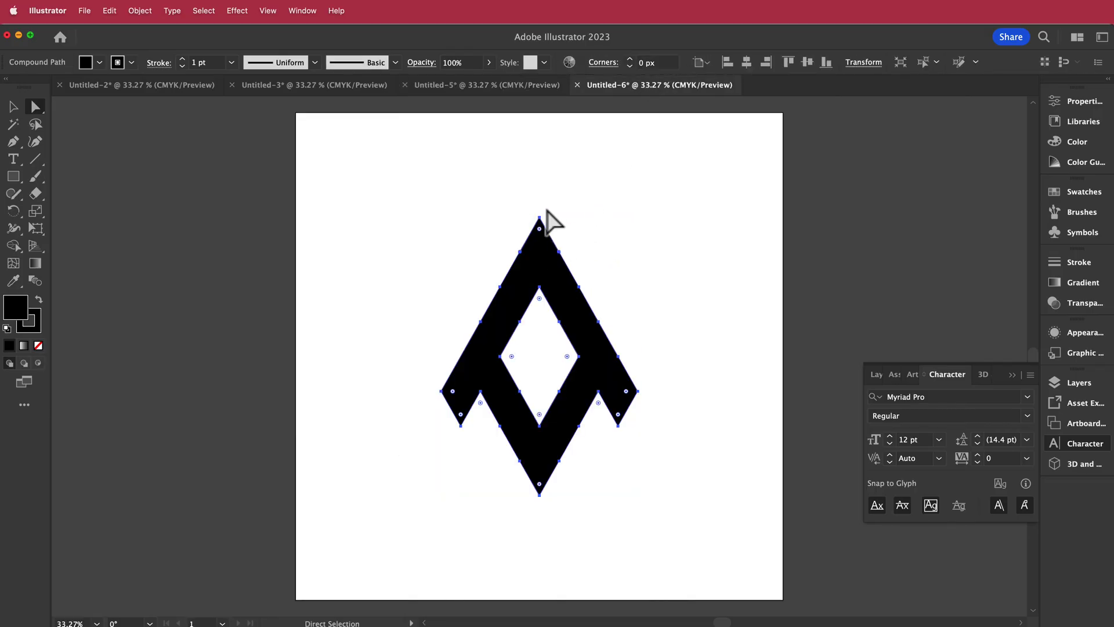
{"action": "left_click", "coordinate": [16, 108]}
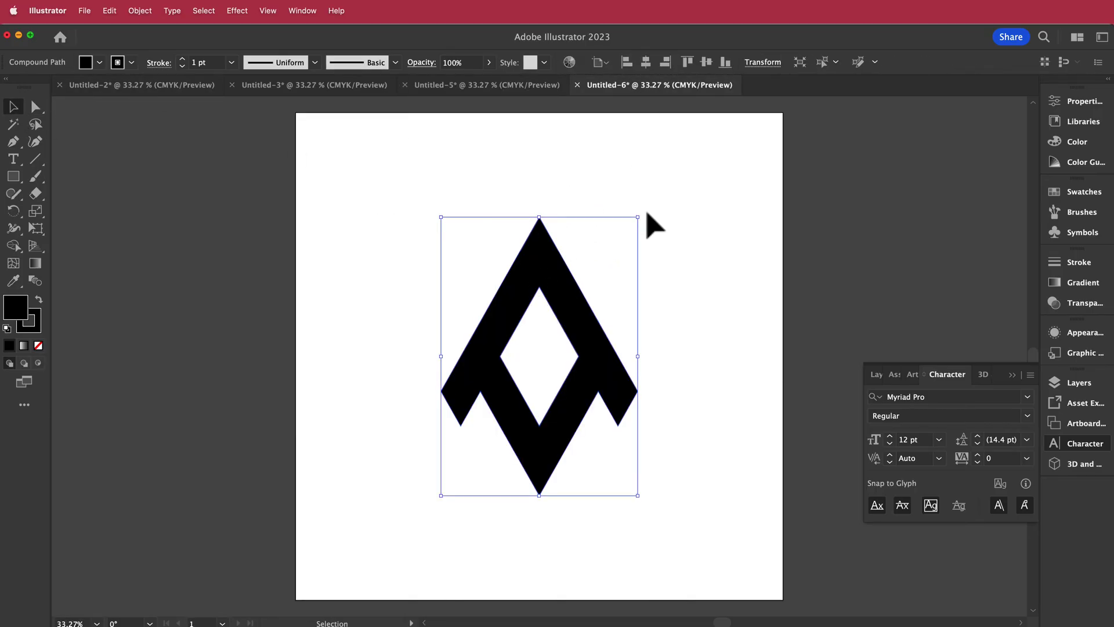
{"action": "left_click_drag", "start_coordinate": [643, 217], "coordinate": [473, 474]}
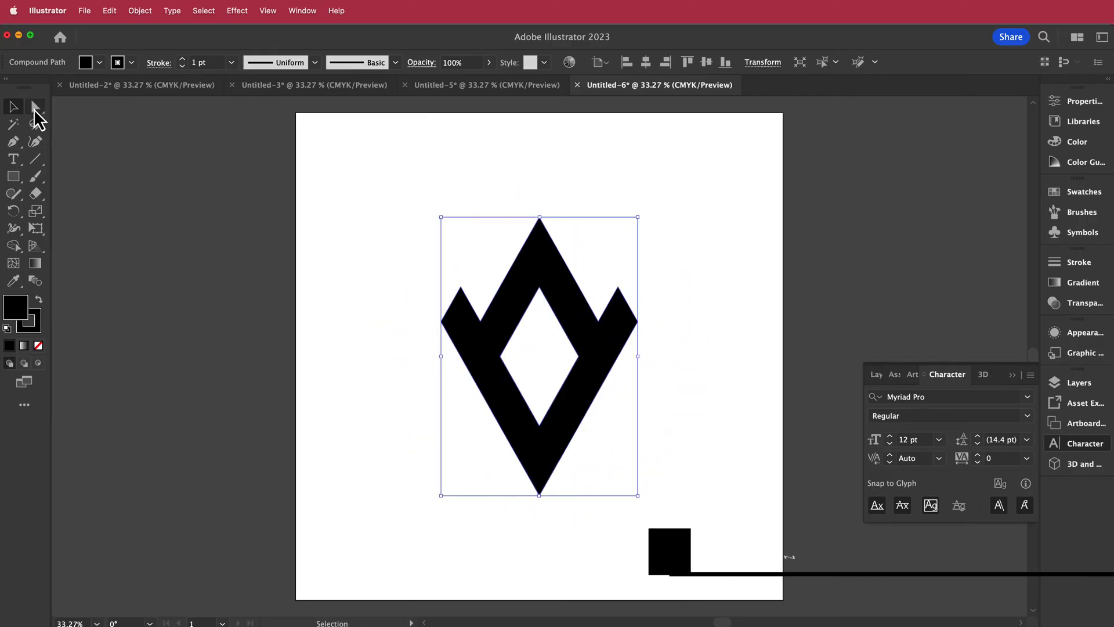
Round all of the shape's corners to about 27.81 px, then deselect it
{"action": "left_click", "coordinate": [34, 108]}
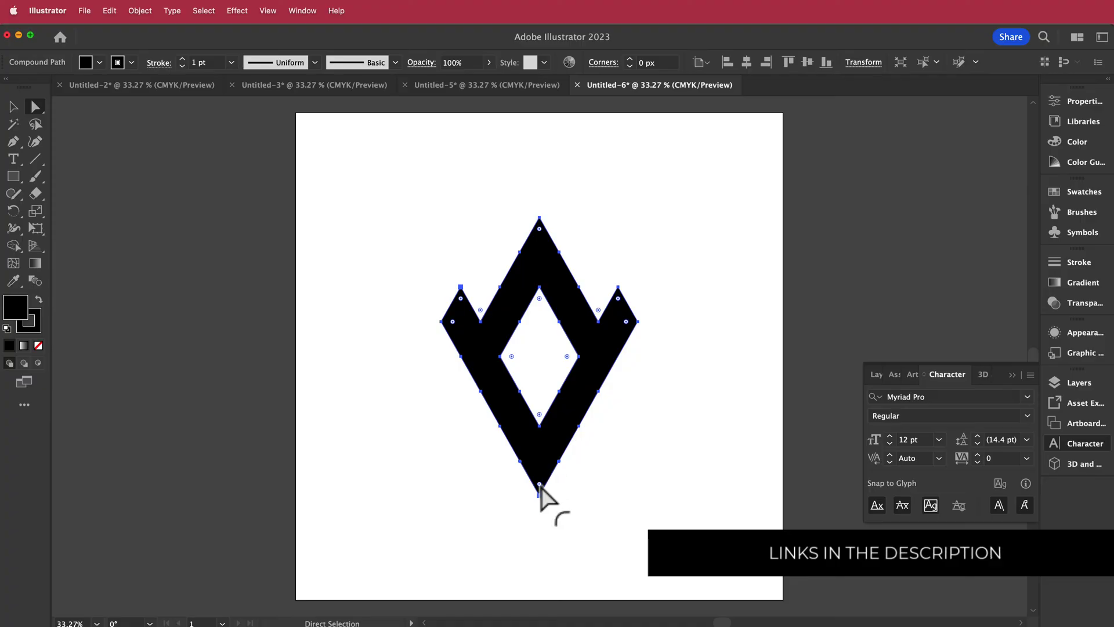
{"action": "left_click_drag", "start_coordinate": [540, 485], "coordinate": [545, 469]}
{"action": "left_click", "coordinate": [683, 342]}
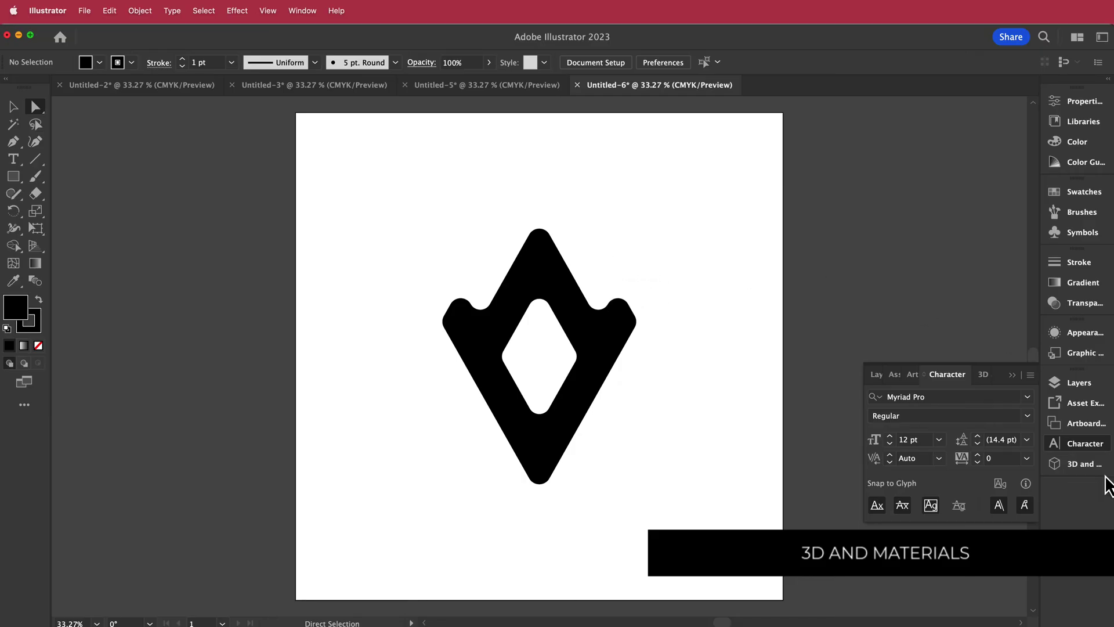
Bring up the 3D and Materials panel and select the rounded diamond shape
{"action": "left_click", "coordinate": [1081, 465]}
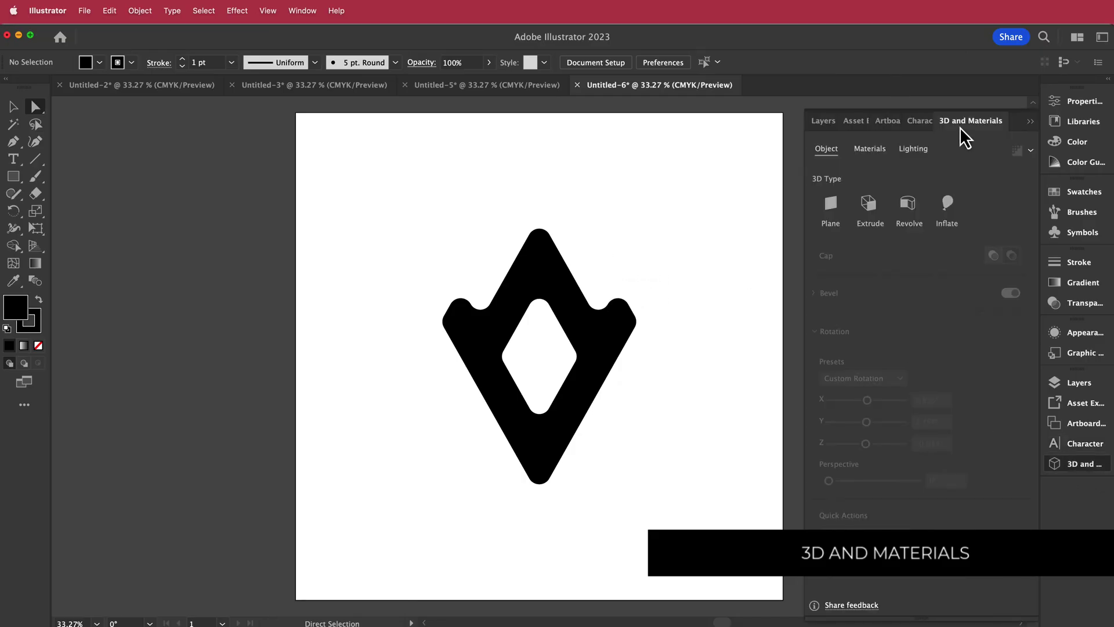
{"action": "left_click", "coordinate": [302, 10]}
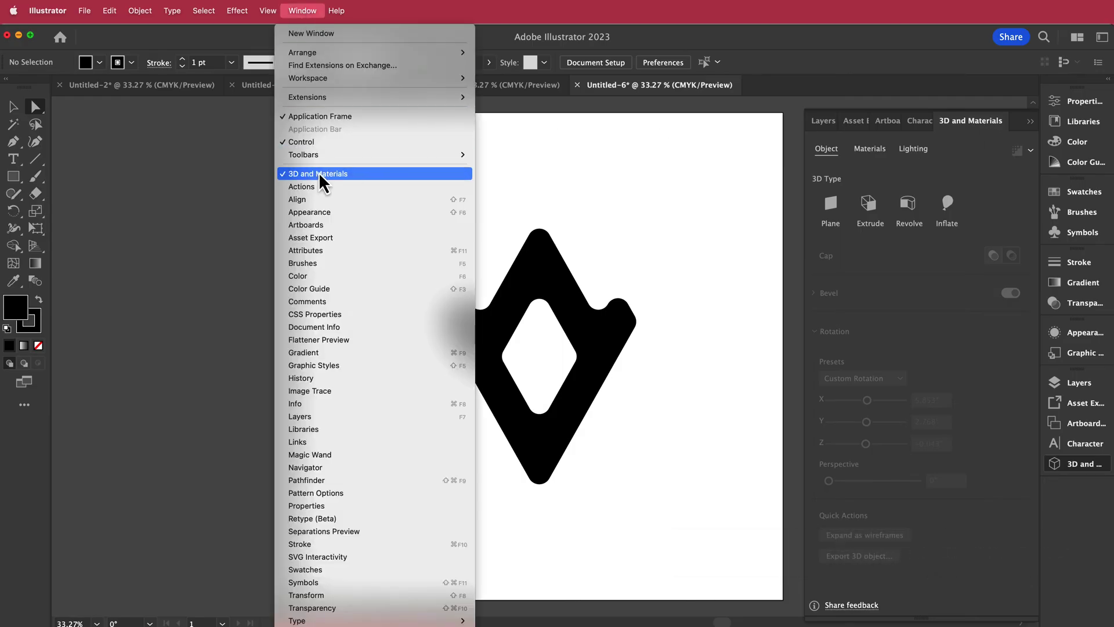
{"action": "left_click", "coordinate": [185, 173]}
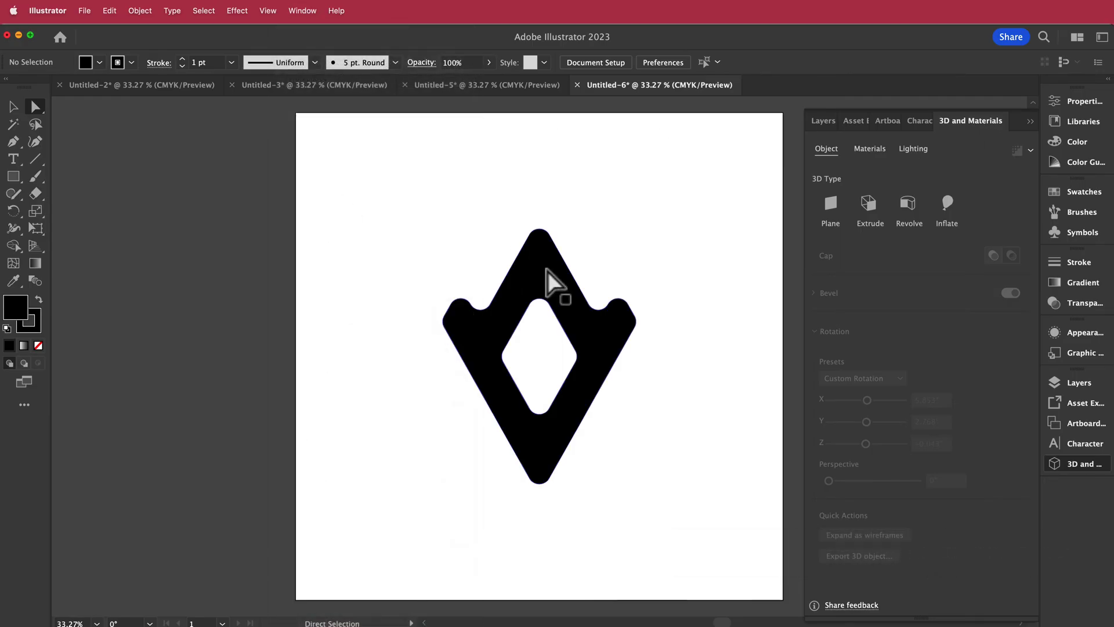
{"action": "left_click", "coordinate": [544, 289]}
{"action": "left_click", "coordinate": [13, 106]}
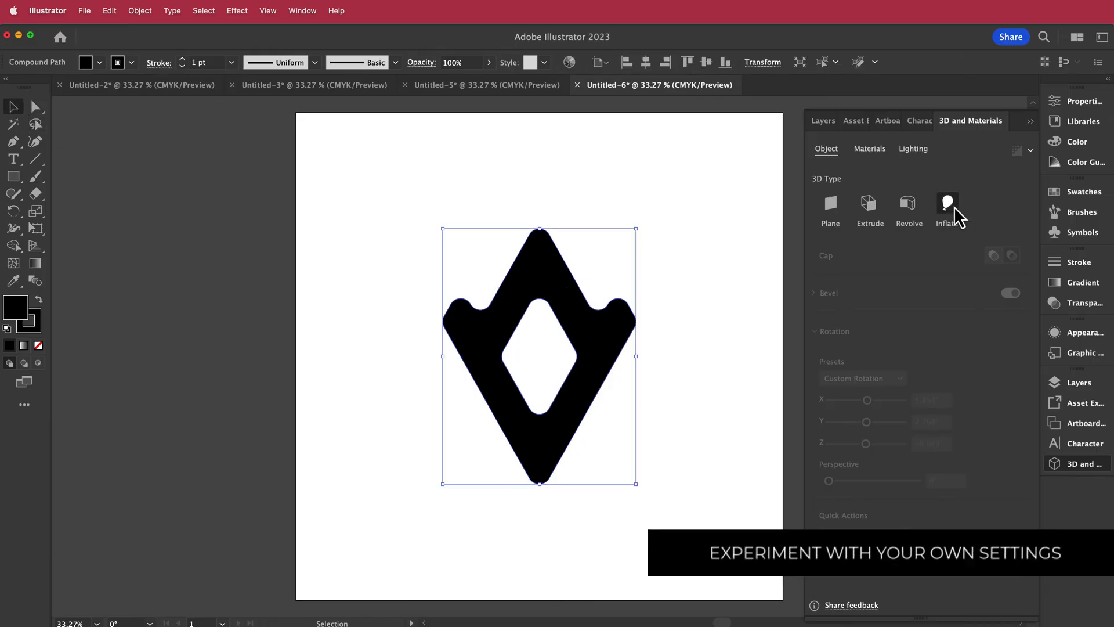
Apply Inflate on both sides at 10 px depth and test a 3D rotation
{"action": "left_click", "coordinate": [949, 203]}
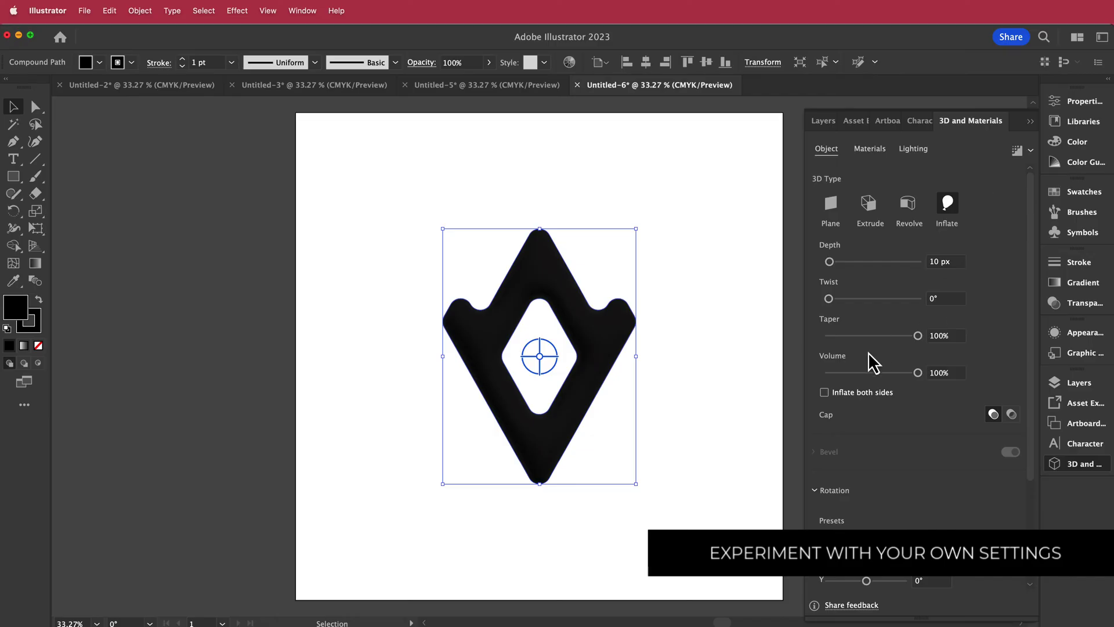
{"action": "left_click", "coordinate": [825, 394]}
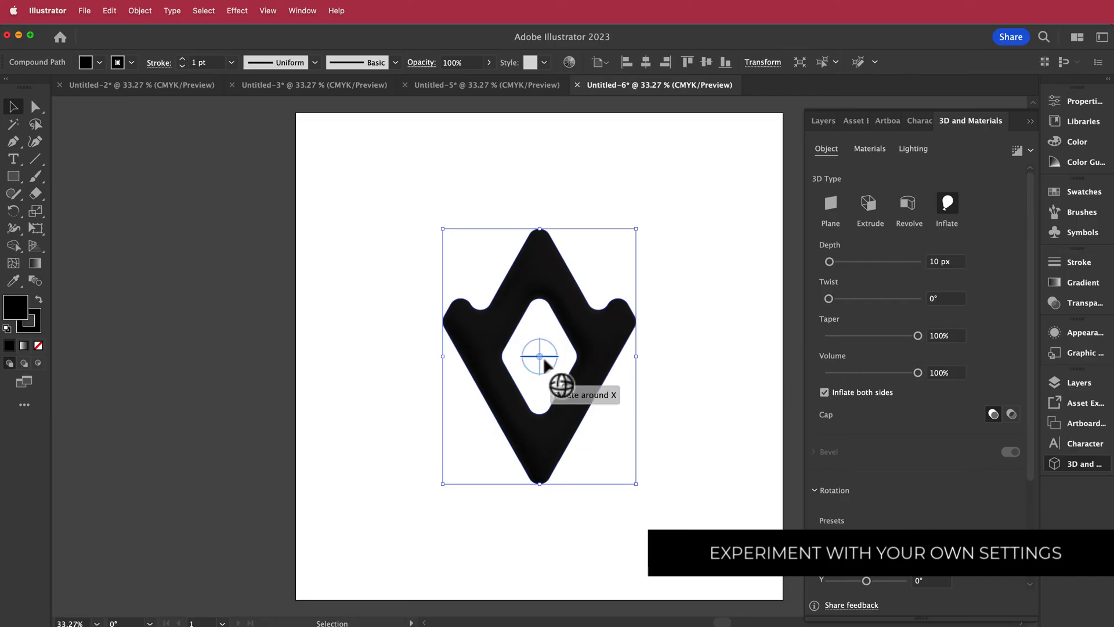
{"action": "left_click_drag", "start_coordinate": [541, 361], "coordinate": [670, 356]}
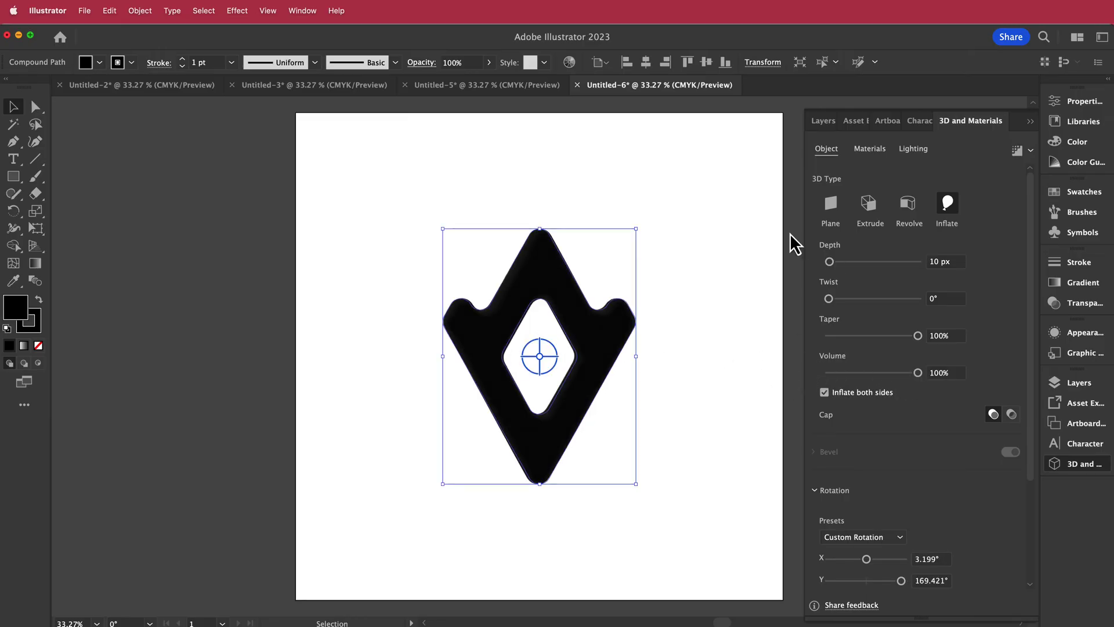
Try different angles and depth, then flatten the logo's depth back to 0 px
{"action": "left_click_drag", "start_coordinate": [558, 378], "coordinate": [837, 262]}
{"action": "left_click_drag", "start_coordinate": [560, 378], "coordinate": [751, 273]}
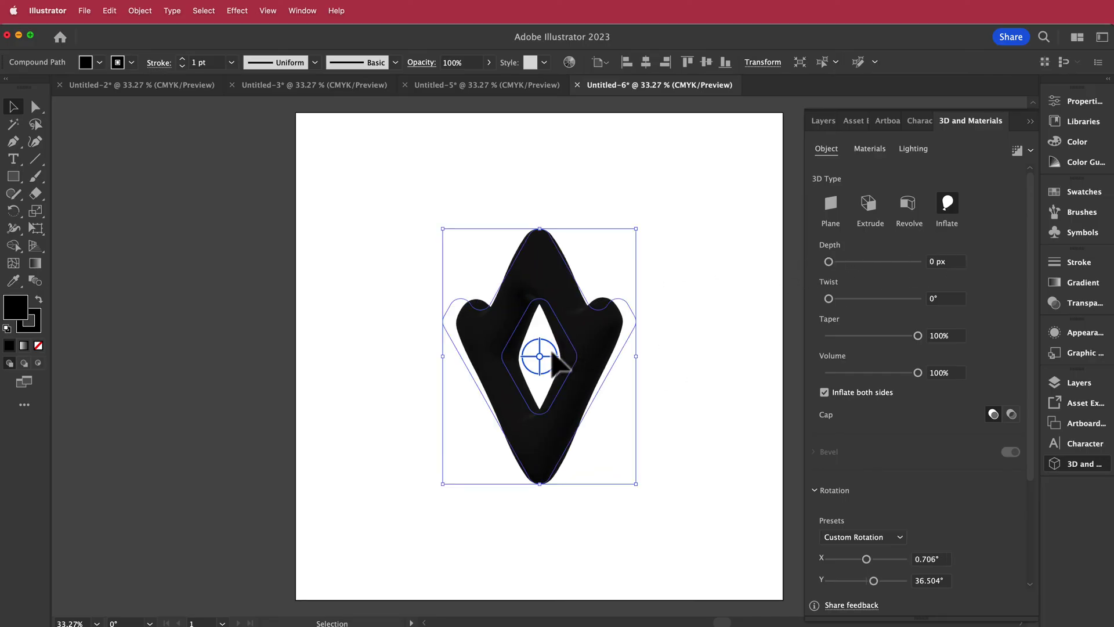
{"action": "left_click_drag", "start_coordinate": [542, 363], "coordinate": [604, 362]}
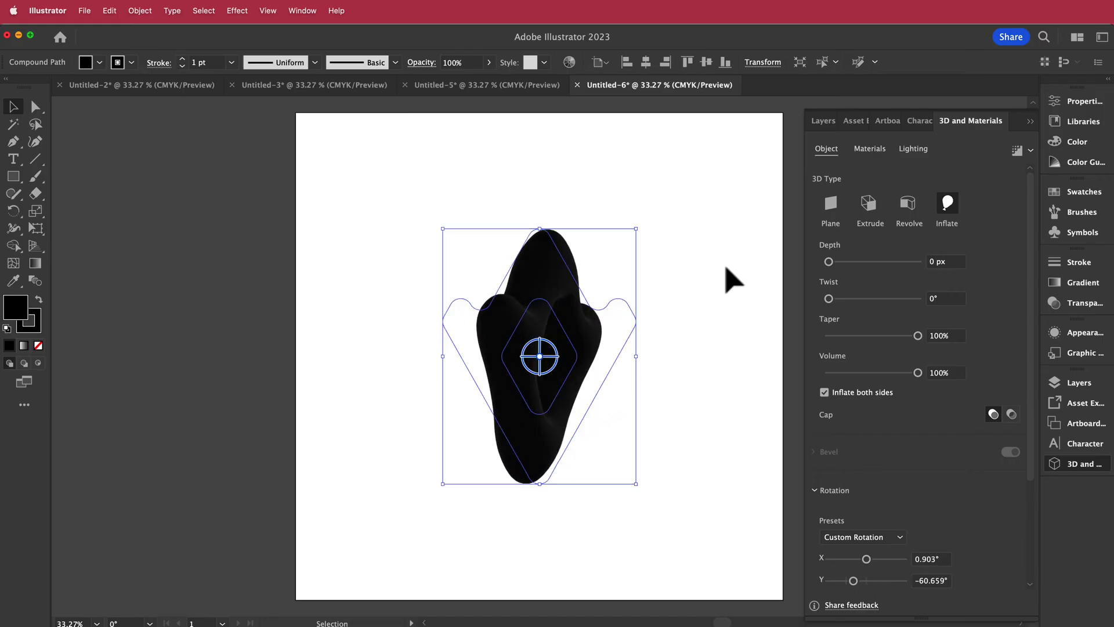
Set the Rotation Preset to Front so the logo faces straight on
{"action": "left_click", "coordinate": [899, 537]}
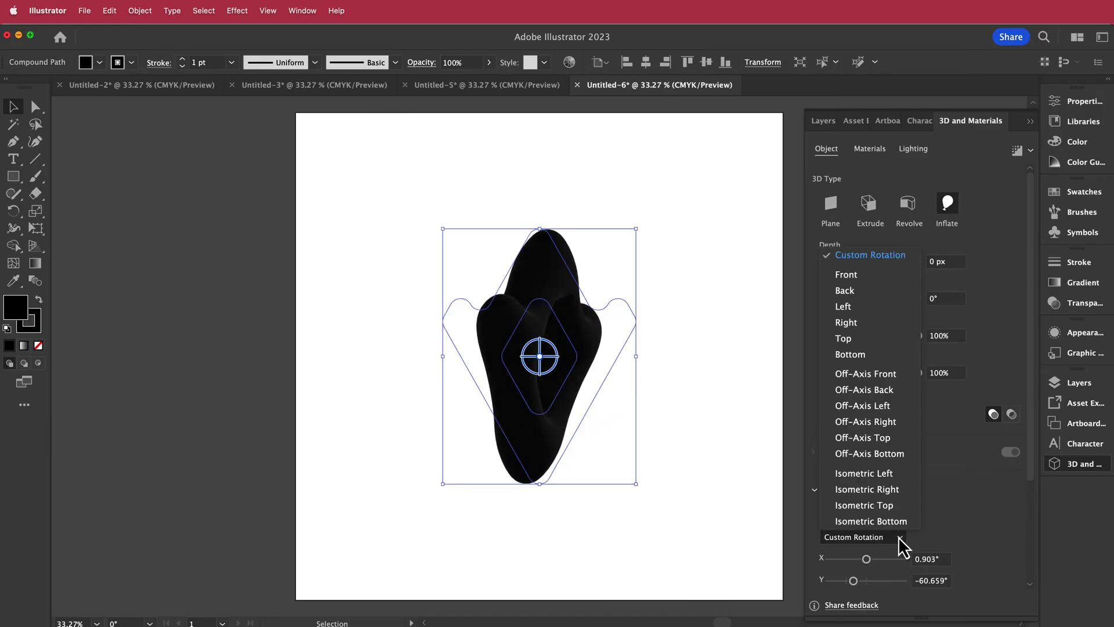
{"action": "left_click", "coordinate": [891, 277]}
{"action": "scroll", "coordinate": [940, 450], "scroll_direction": "down", "scroll_amount": 5}
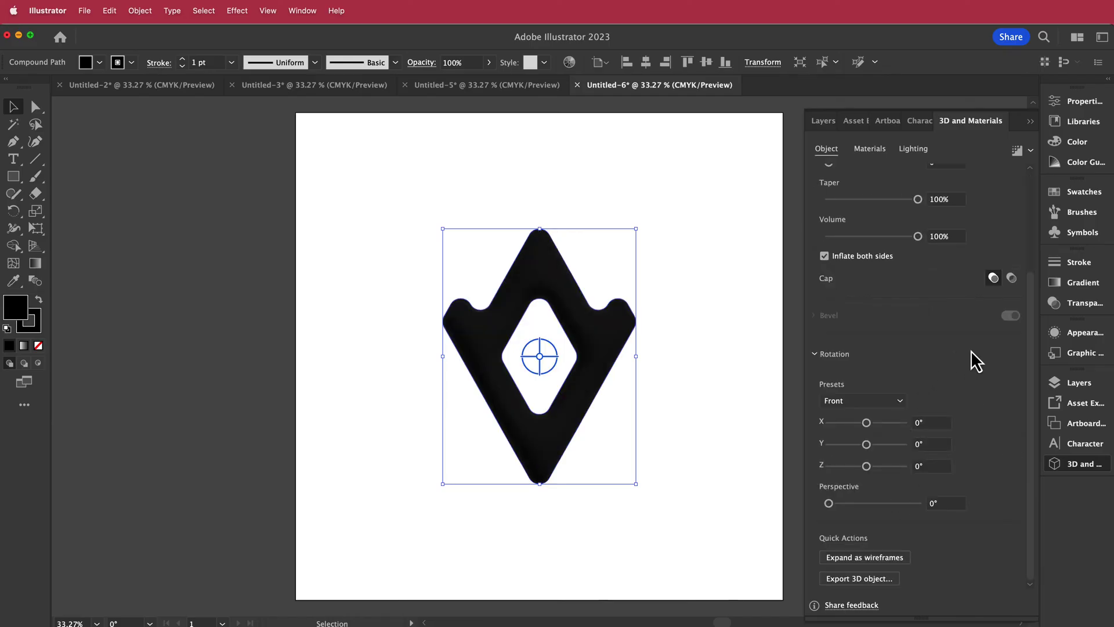
{"action": "scroll", "coordinate": [967, 362], "scroll_direction": "up", "scroll_amount": 5}
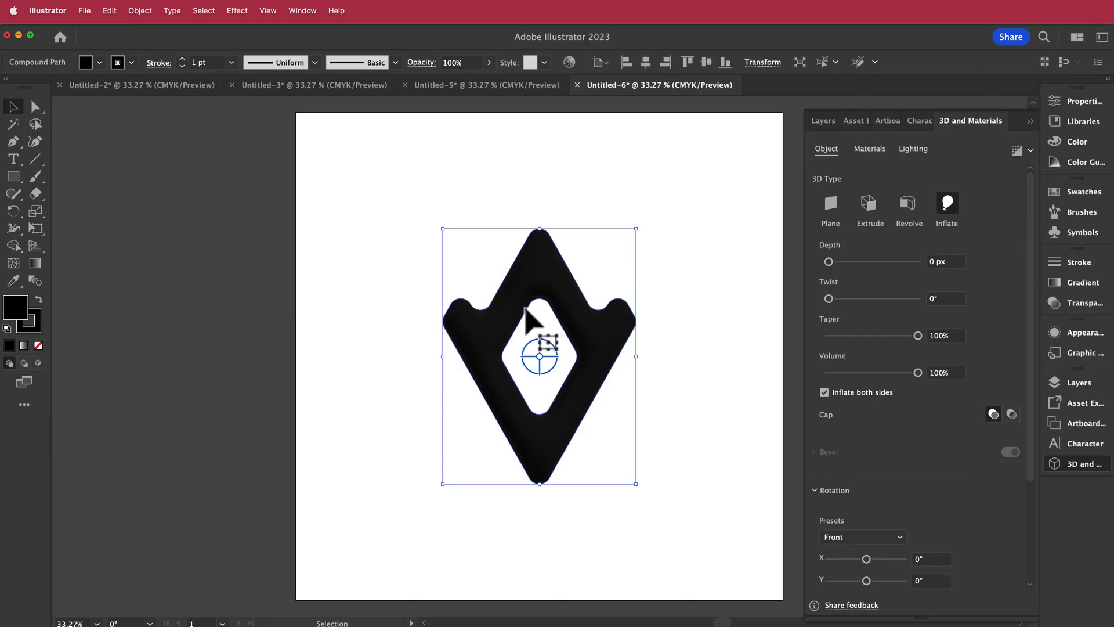
Change the logo's fill to dark grey 2B2B2B, checking Color Hunt palettes for reference
{"action": "left_click", "coordinate": [480, 311]}
{"action": "left_click", "coordinate": [482, 331]}
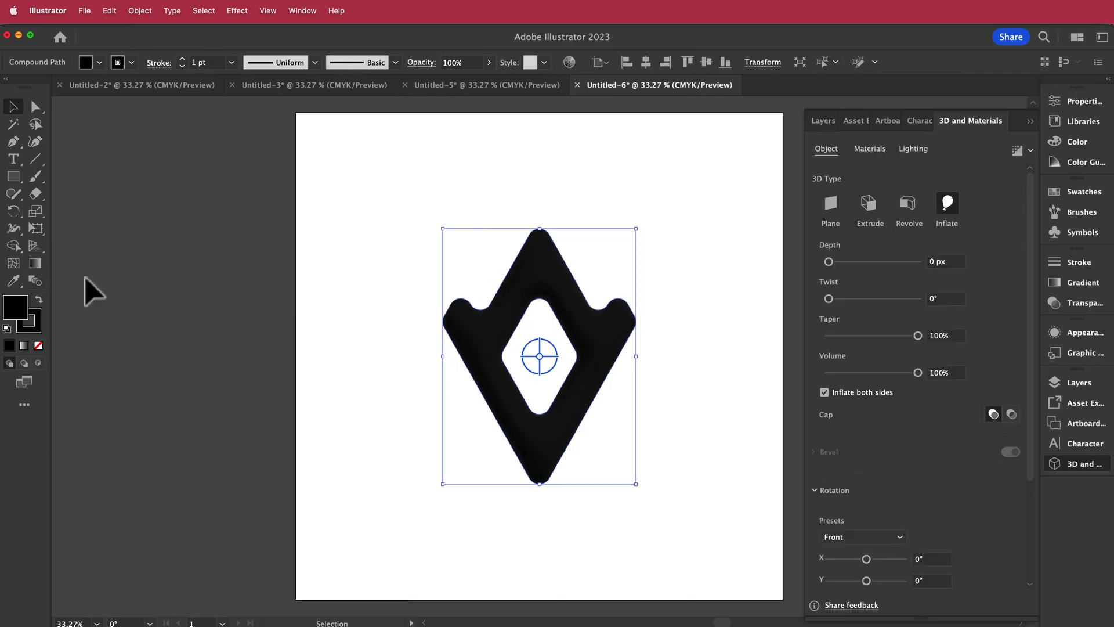
{"action": "double_click", "coordinate": [16, 308]}
{"action": "left_click_drag", "start_coordinate": [418, 445], "coordinate": [397, 439]}
{"action": "left_click", "coordinate": [737, 295]}
{"action": "left_click", "coordinate": [699, 264]}
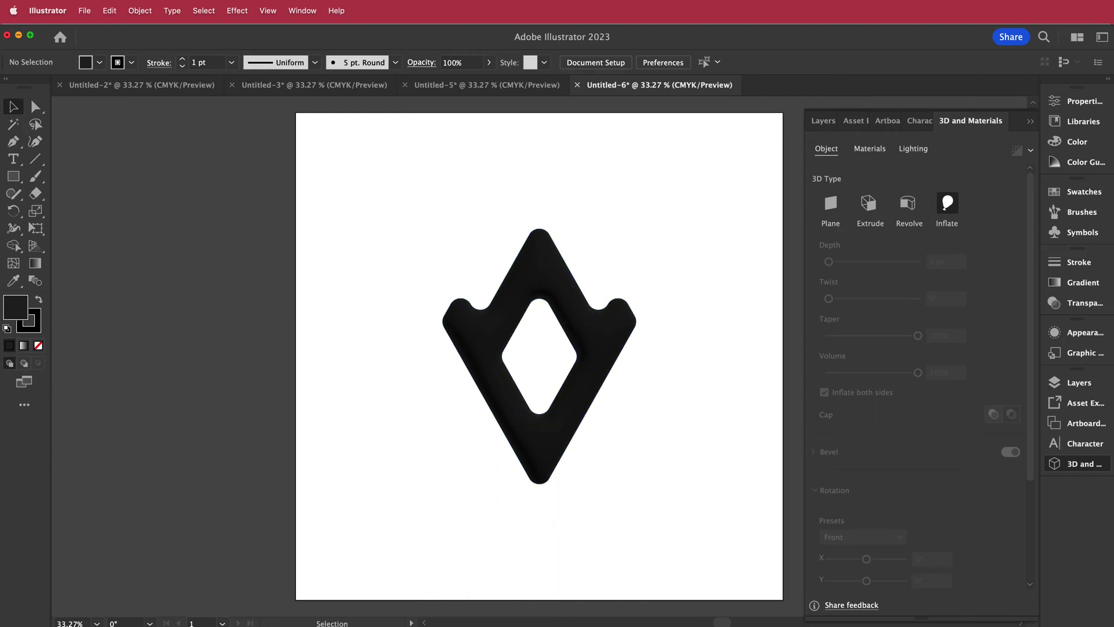
{"action": "key", "text": "super+Tab"}
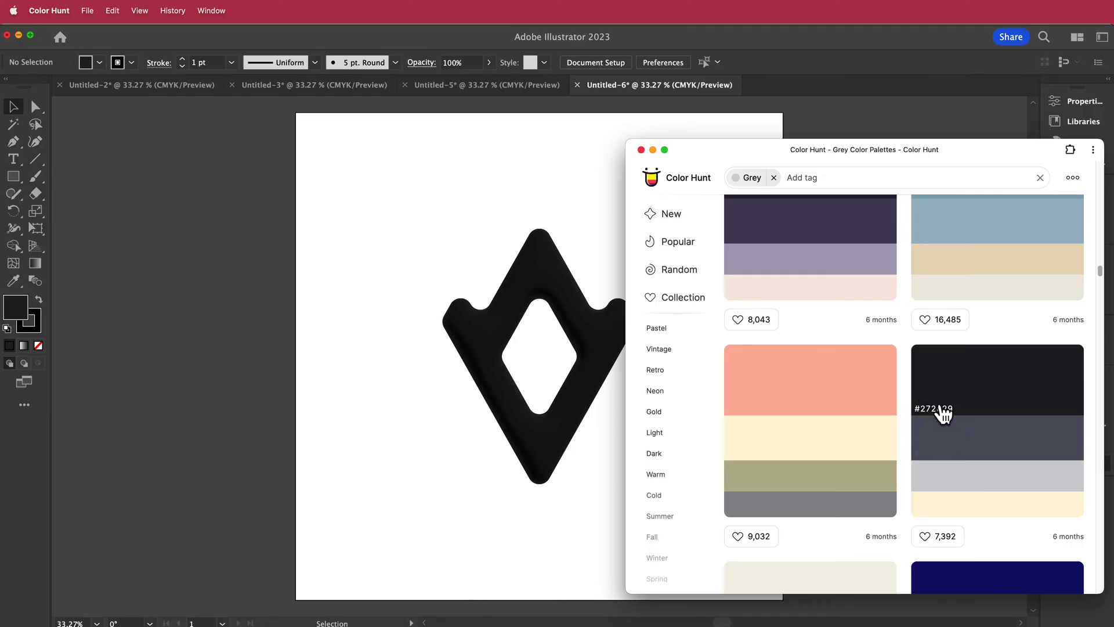
{"action": "left_click", "coordinate": [841, 126]}
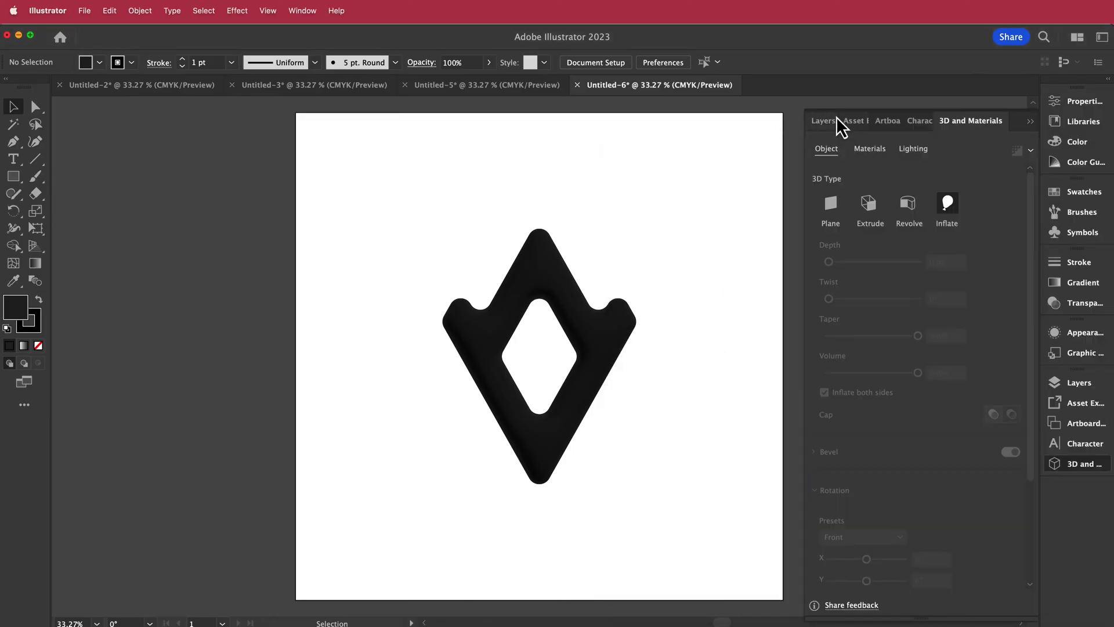
Set the logo's material to Roughness 0 and Metallic 1, then render with Ray Tracing
{"action": "left_click", "coordinate": [870, 155]}
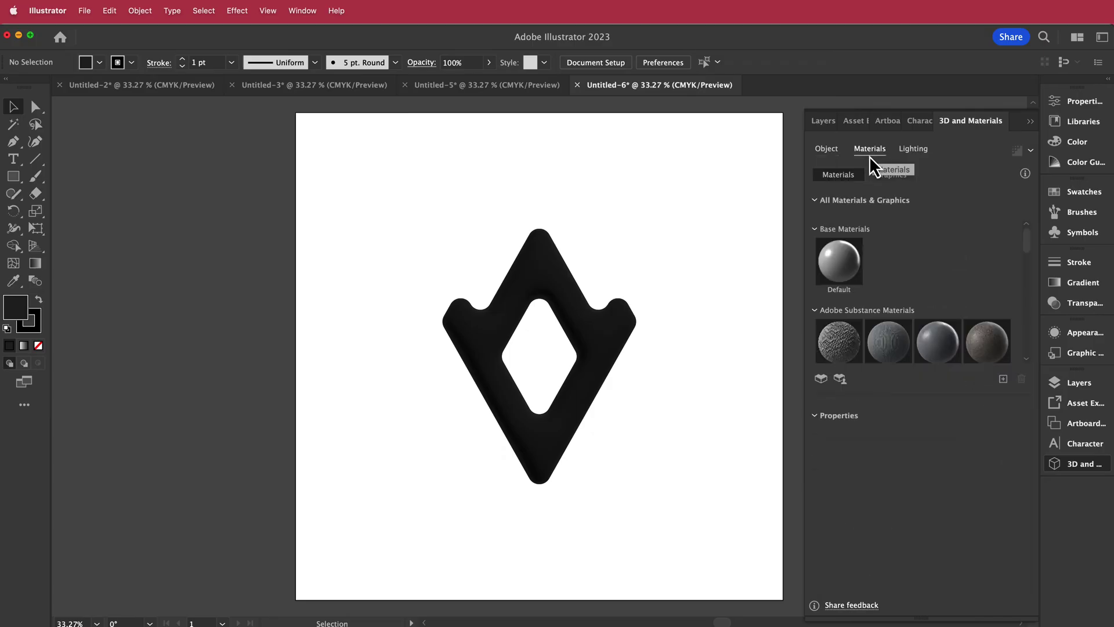
{"action": "left_click", "coordinate": [593, 316]}
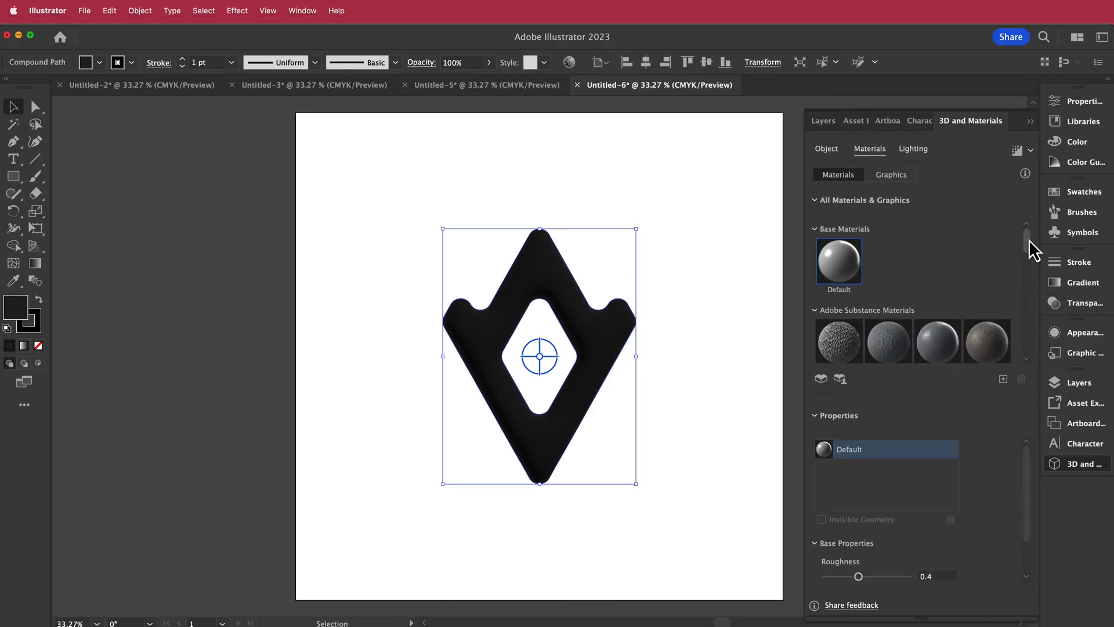
{"action": "mouse_move", "coordinate": [1034, 249]}
{"action": "left_mouse_down"}
{"action": "mouse_move", "coordinate": [1029, 276]}
{"action": "mouse_move", "coordinate": [1025, 236]}
{"action": "left_mouse_up"}
{"action": "scroll", "coordinate": [1002, 452], "scroll_direction": "down", "scroll_amount": 1}
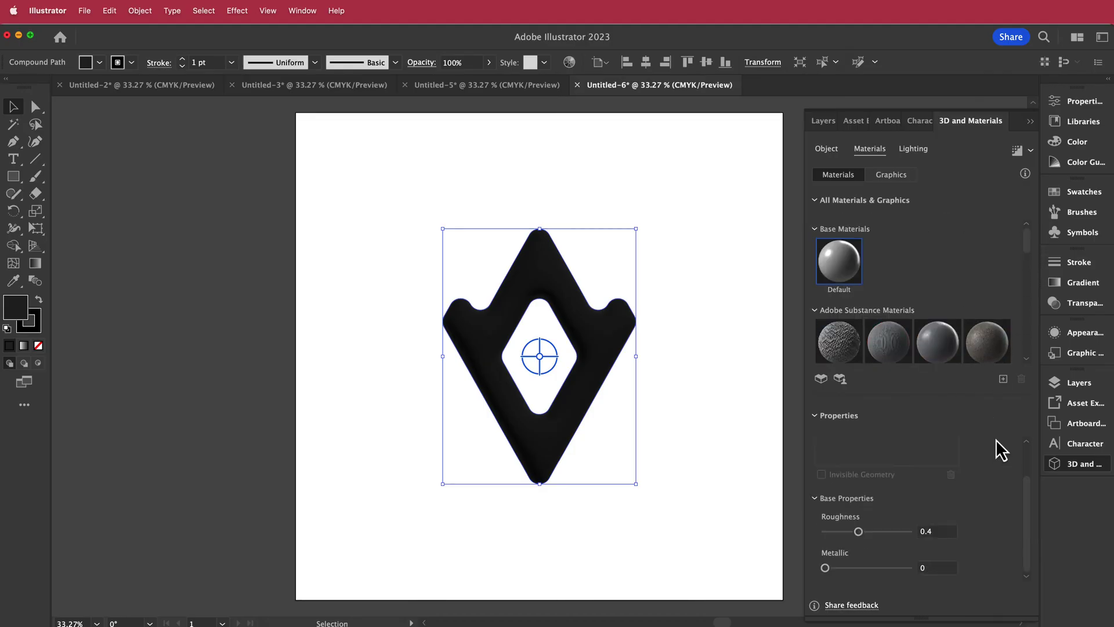
{"action": "left_click_drag", "start_coordinate": [859, 532], "coordinate": [931, 574]}
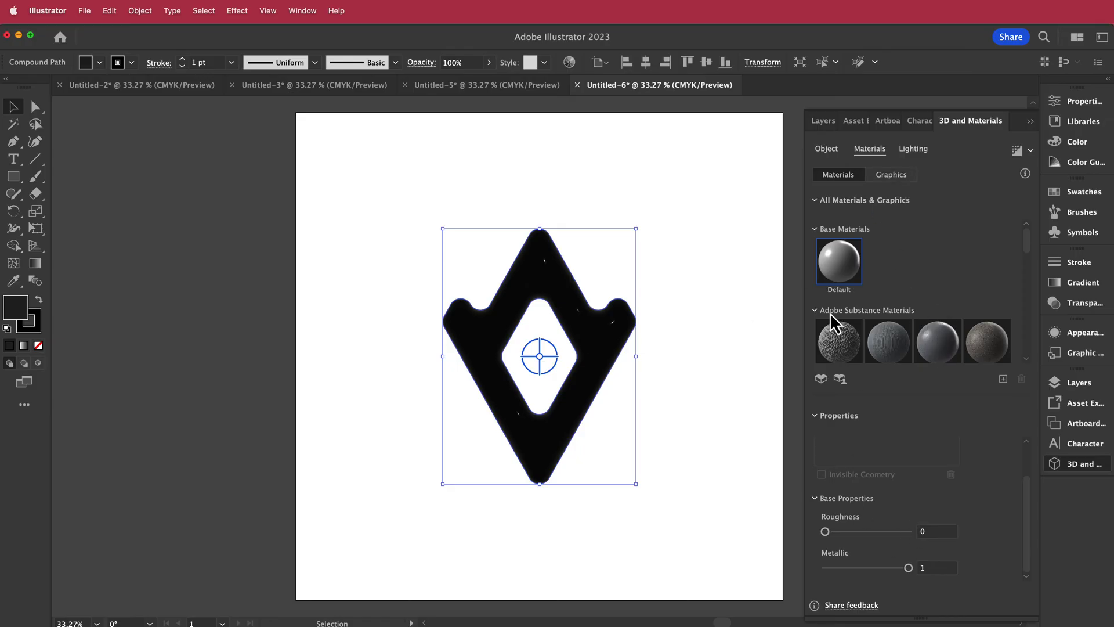
{"action": "left_click", "coordinate": [1016, 152]}
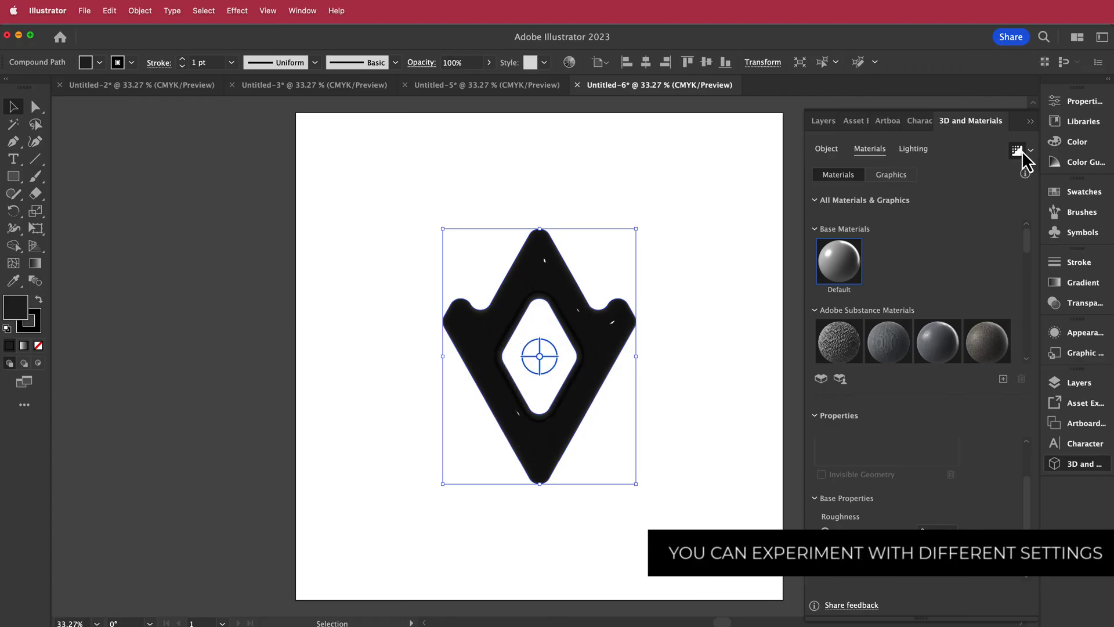
Move Light 1 to the upper left at 180% intensity and re-render with ray tracing
{"action": "left_click", "coordinate": [914, 152]}
{"action": "mouse_move", "coordinate": [900, 277]}
{"action": "left_mouse_down"}
{"action": "mouse_move", "coordinate": [876, 273]}
{"action": "mouse_move", "coordinate": [872, 284]}
{"action": "mouse_move", "coordinate": [895, 305]}
{"action": "mouse_move", "coordinate": [881, 282]}
{"action": "left_mouse_up"}
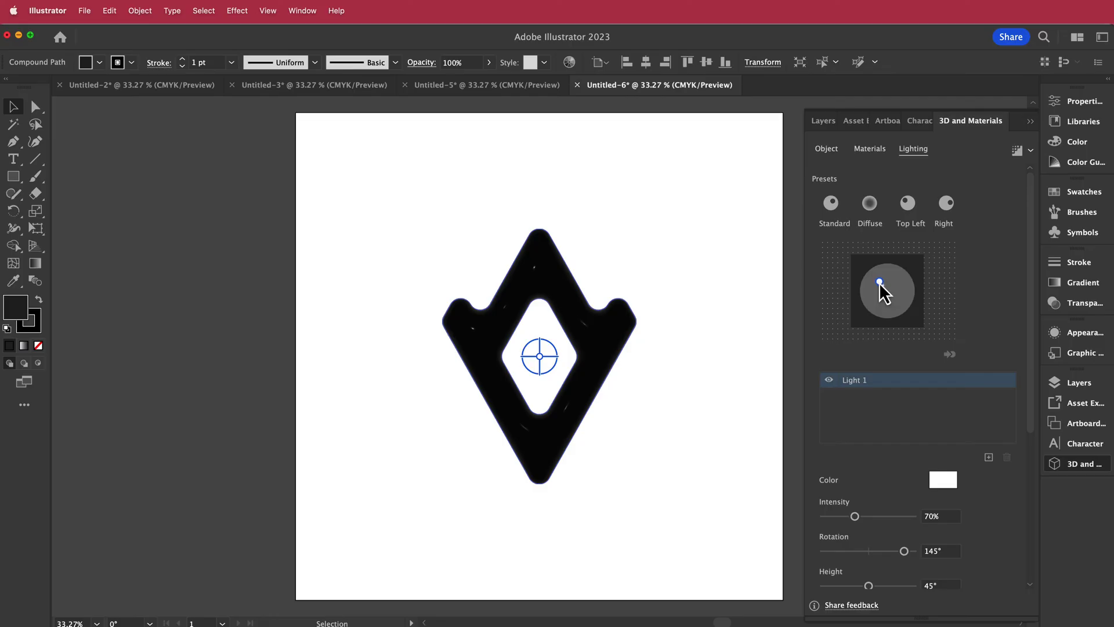
{"action": "left_click_drag", "start_coordinate": [880, 283], "coordinate": [880, 283]}
{"action": "left_click_drag", "start_coordinate": [857, 516], "coordinate": [905, 516]}
{"action": "left_click_drag", "start_coordinate": [1032, 273], "coordinate": [1027, 415]}
{"action": "mouse_move", "coordinate": [846, 432]}
{"action": "left_mouse_down"}
{"action": "mouse_move", "coordinate": [913, 443]}
{"action": "mouse_move", "coordinate": [835, 434]}
{"action": "mouse_move", "coordinate": [848, 435]}
{"action": "left_mouse_up"}
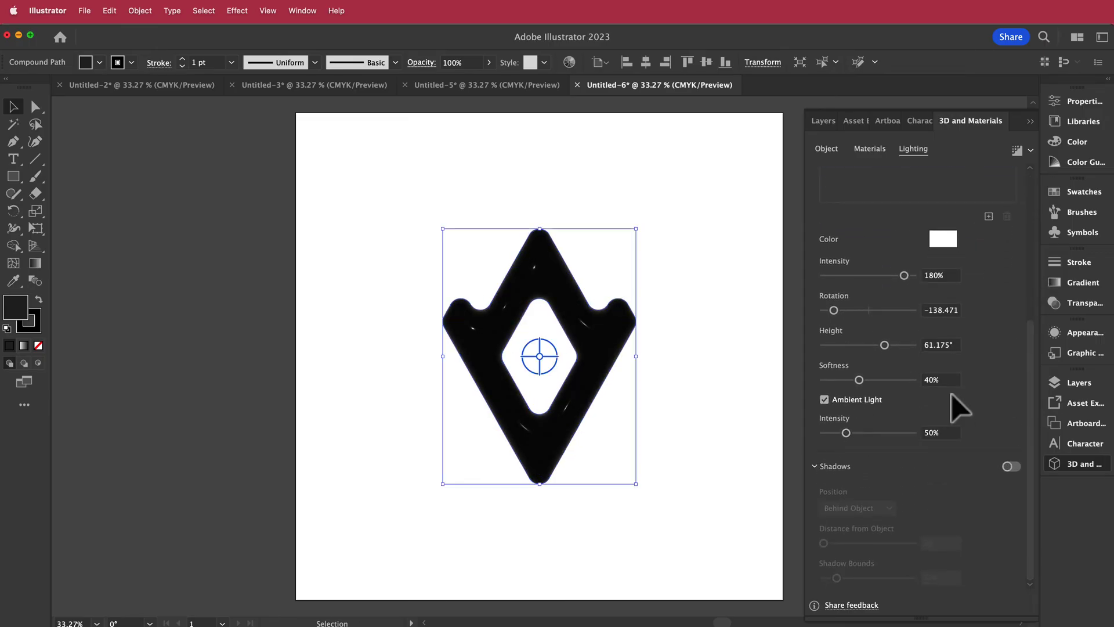
{"action": "left_click_drag", "start_coordinate": [1032, 427], "coordinate": [1028, 196]}
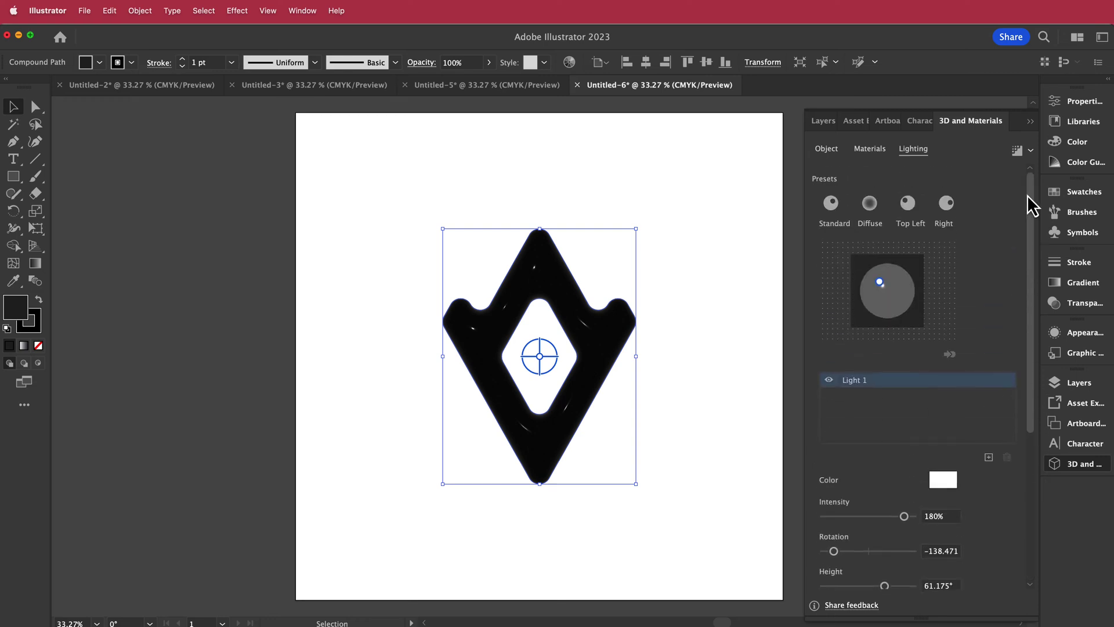
{"action": "left_click", "coordinate": [1017, 154]}
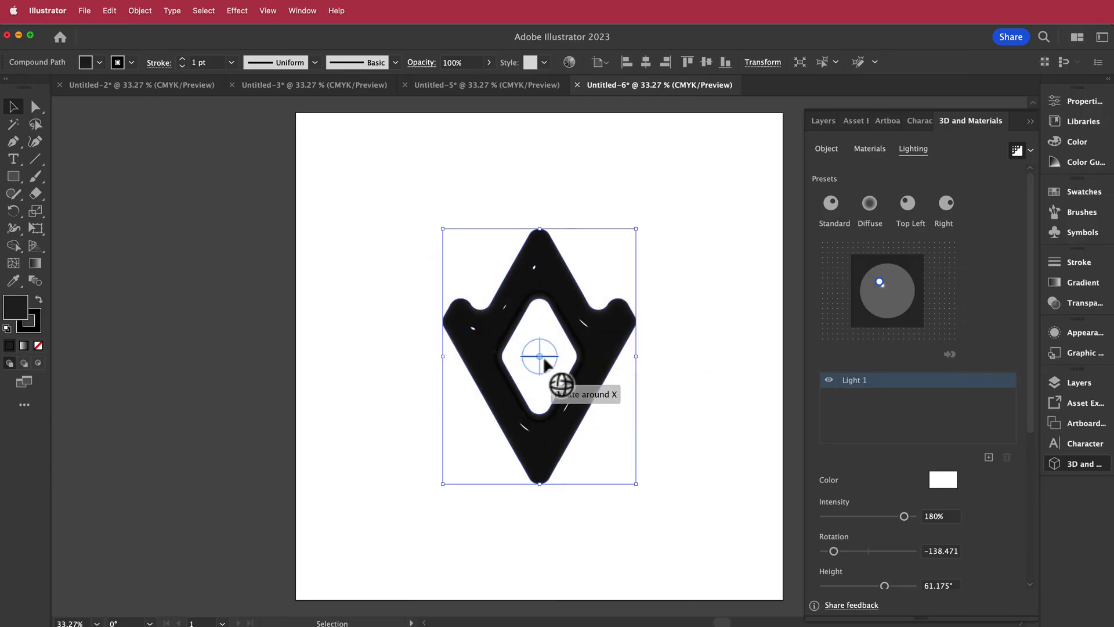
{"action": "left_click_drag", "start_coordinate": [544, 359], "coordinate": [578, 360]}
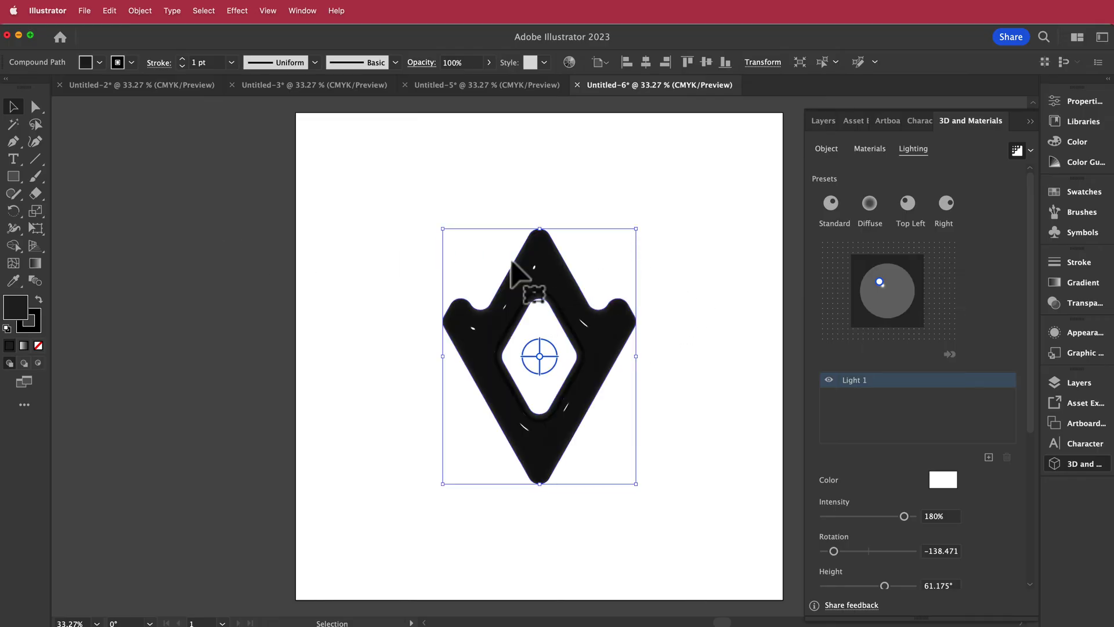
Open Export Selection for the logo and keep GLTF as the export format
{"action": "left_click", "coordinate": [90, 20]}
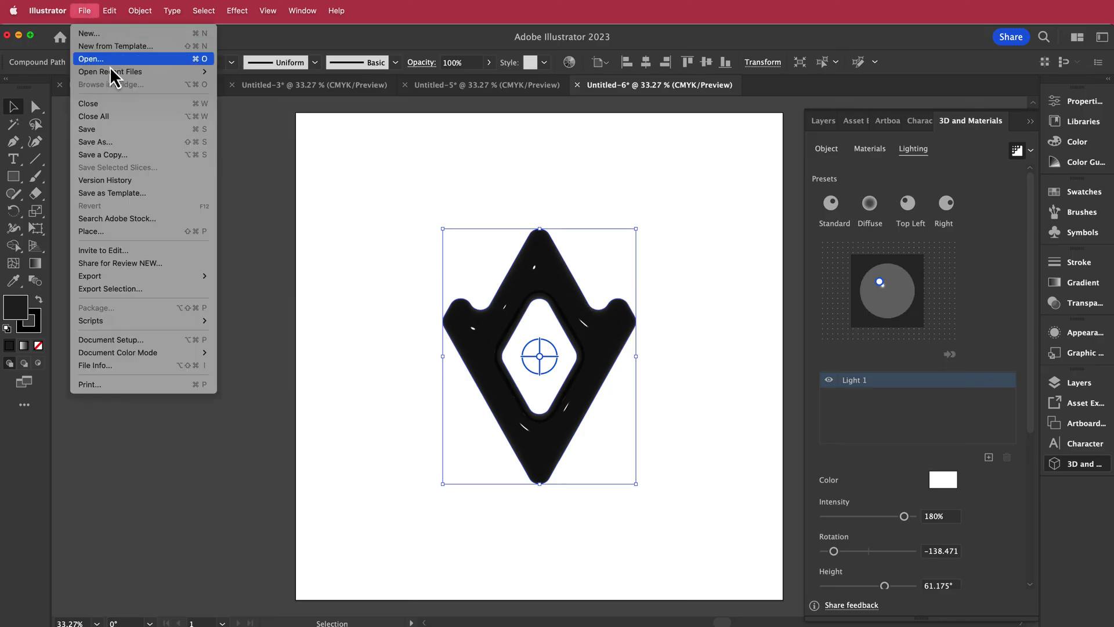
{"action": "left_click", "coordinate": [153, 289]}
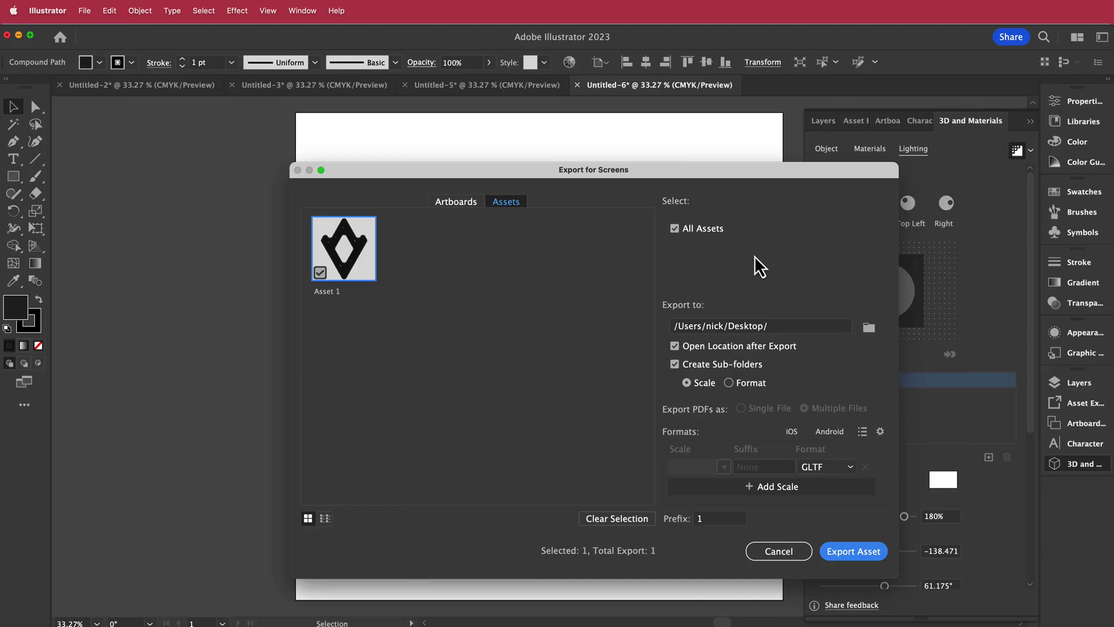
{"action": "left_click", "coordinate": [831, 468]}
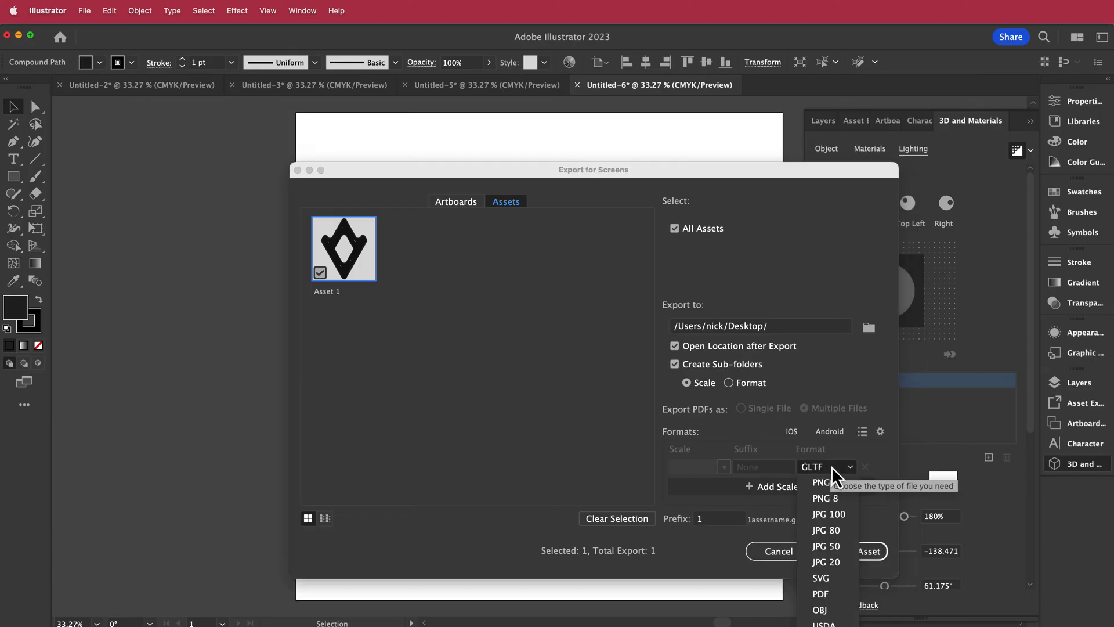
{"action": "left_click", "coordinate": [831, 468]}
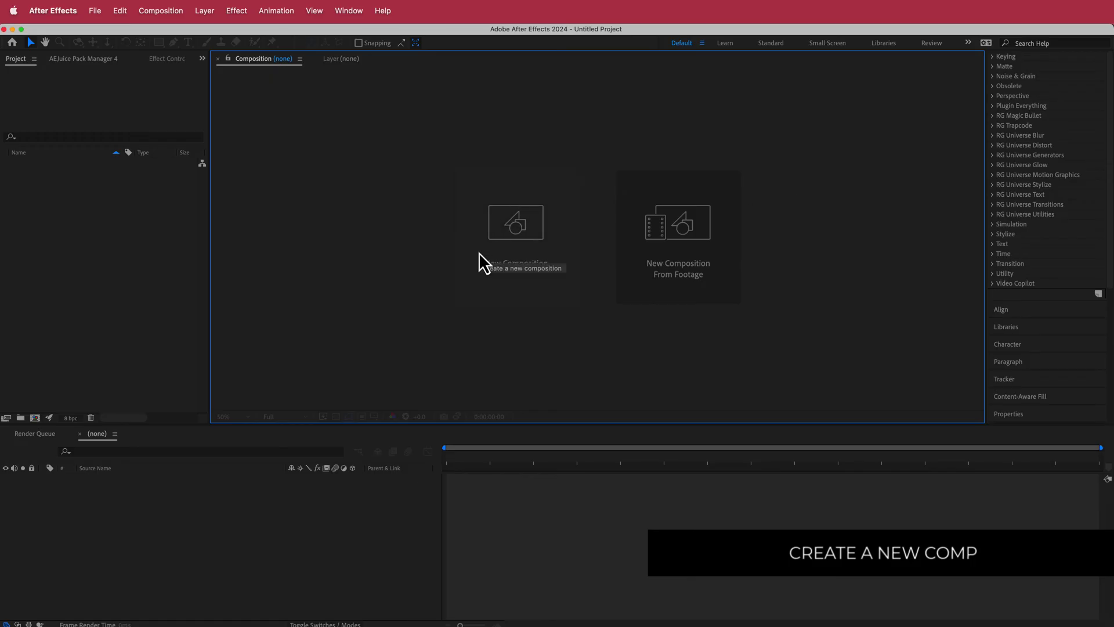
Create a 1920 x 1080 30FPS composition and set viewer magnification to Fit up to 200%
{"action": "left_click", "coordinate": [483, 250]}
{"action": "left_click", "coordinate": [279, 235]}
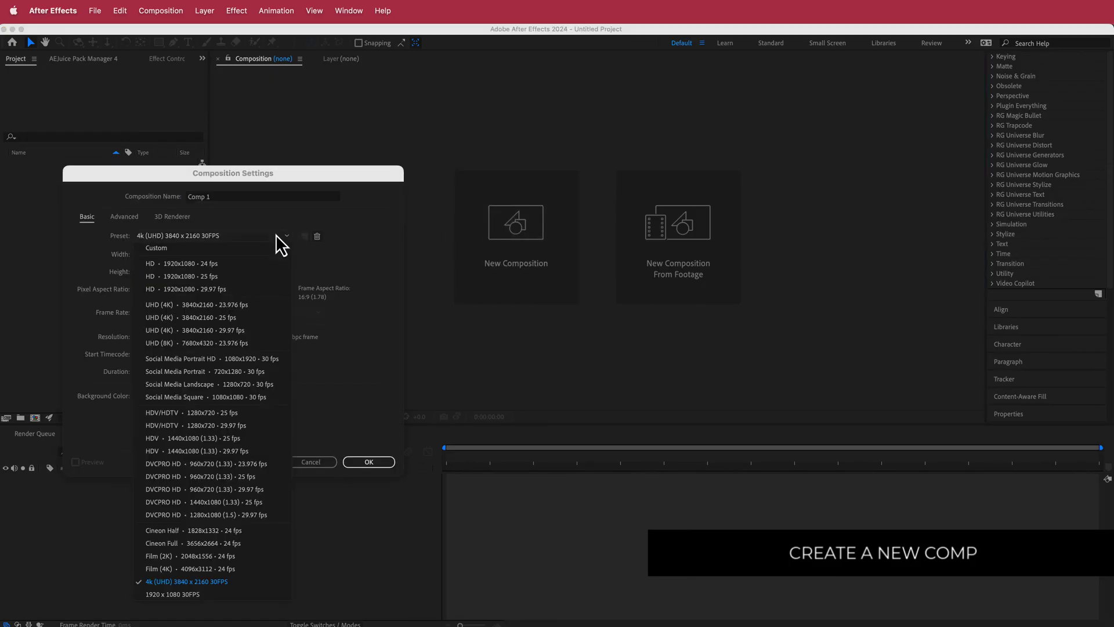
{"action": "left_click", "coordinate": [195, 592]}
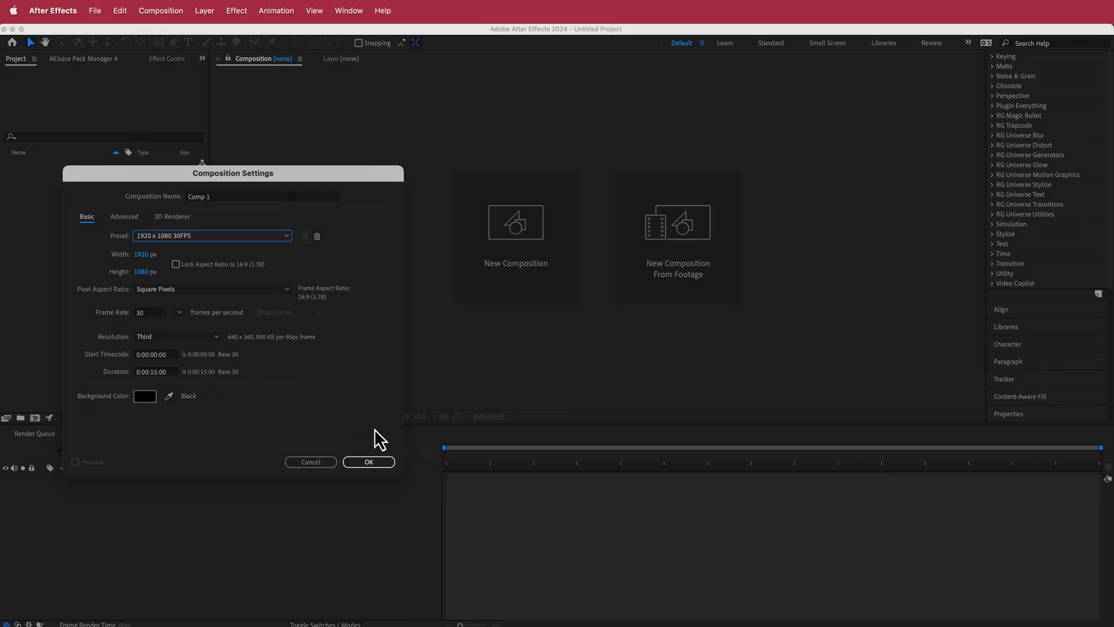
{"action": "left_click", "coordinate": [370, 463]}
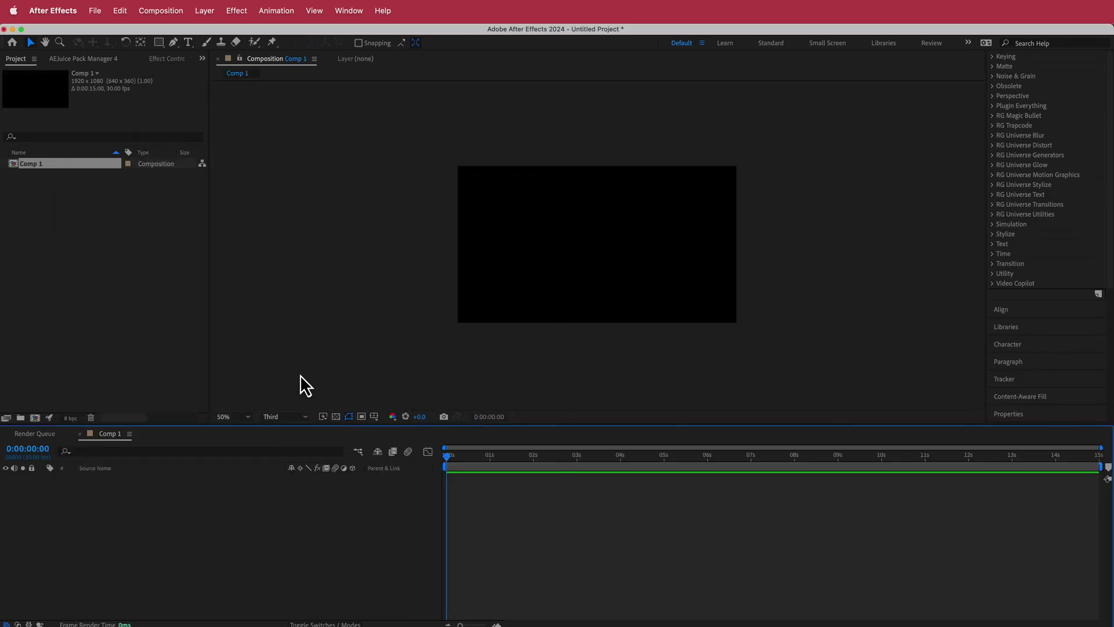
{"action": "left_click", "coordinate": [245, 418]}
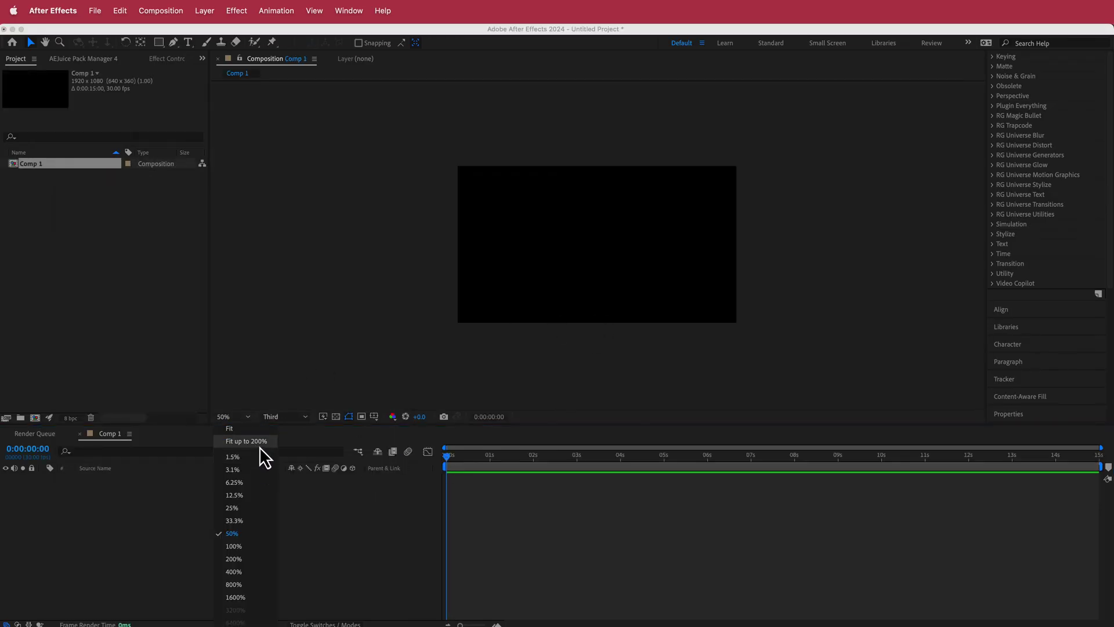
{"action": "left_click", "coordinate": [255, 442]}
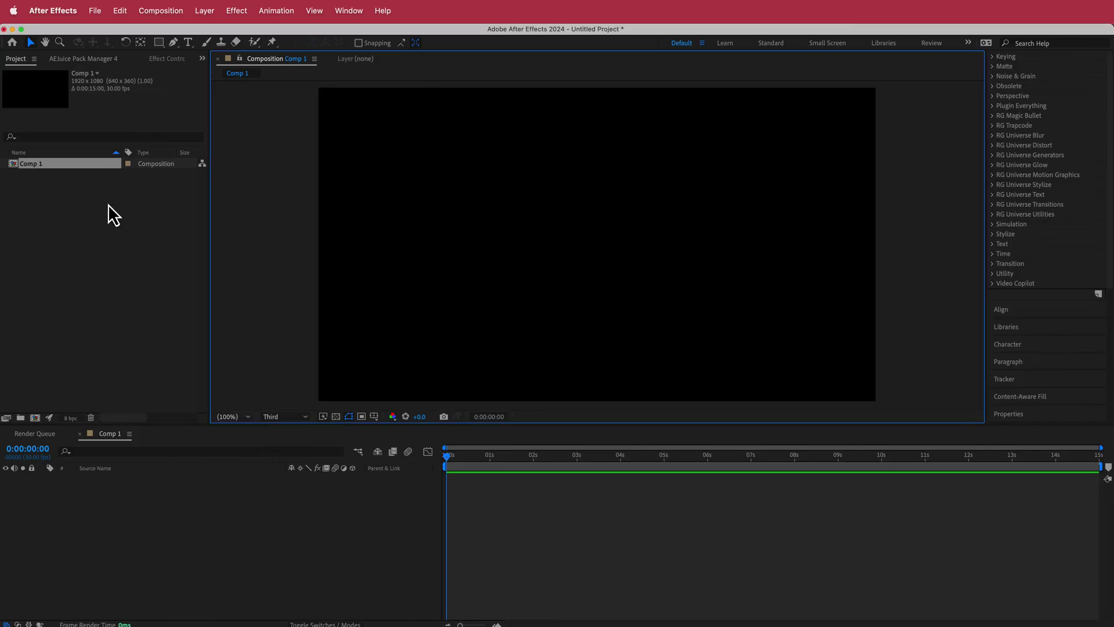
Add the imported 1Asset 1.gltf model to Comp 1, accepting its model settings
{"action": "right_click", "coordinate": [51, 196]}
{"action": "mouse_move", "coordinate": [127, 256]}
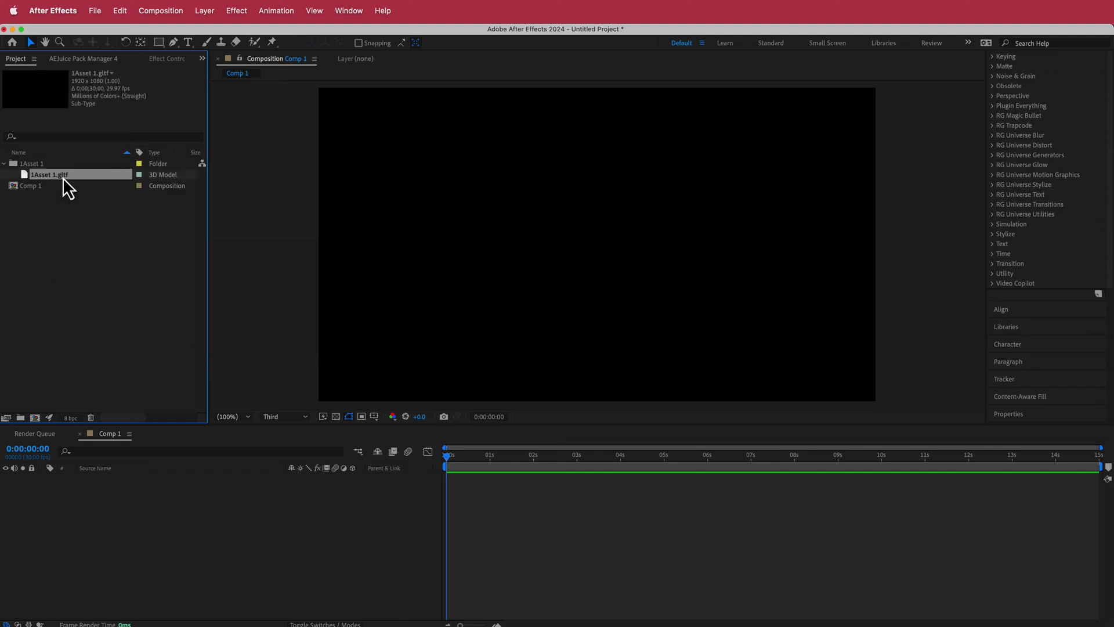
{"action": "left_click_drag", "start_coordinate": [64, 179], "coordinate": [144, 507]}
{"action": "left_click", "coordinate": [643, 429]}
Scale the model layer to 727% and show the preview at Full resolution
{"action": "key", "text": "s"}
{"action": "left_click_drag", "start_coordinate": [304, 488], "coordinate": [667, 489]}
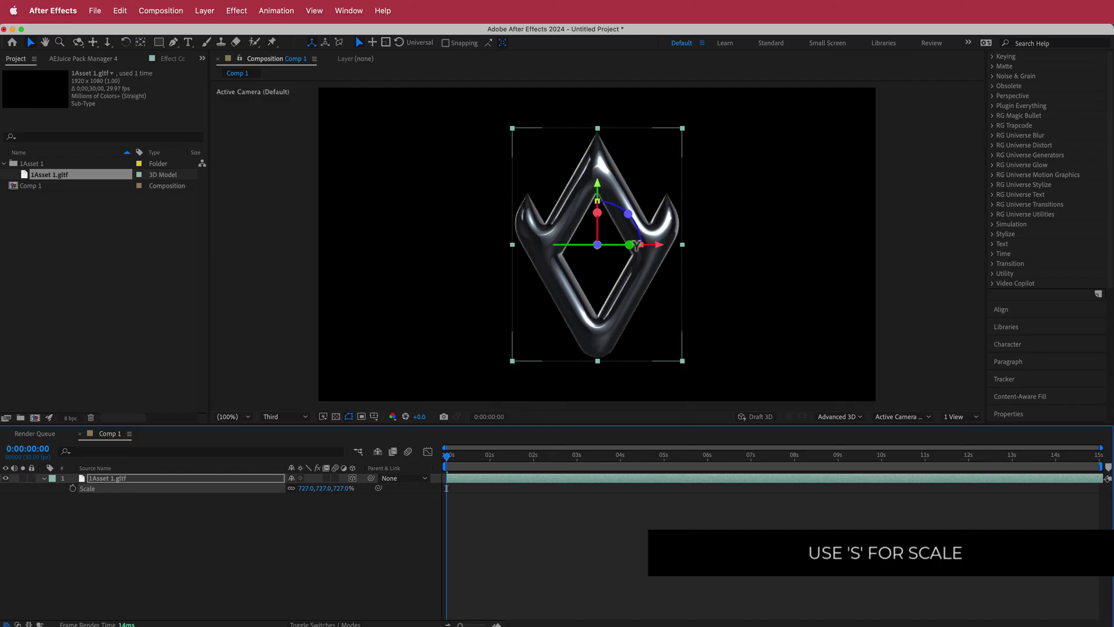
{"action": "left_click", "coordinate": [291, 419]}
{"action": "left_click", "coordinate": [287, 441]}
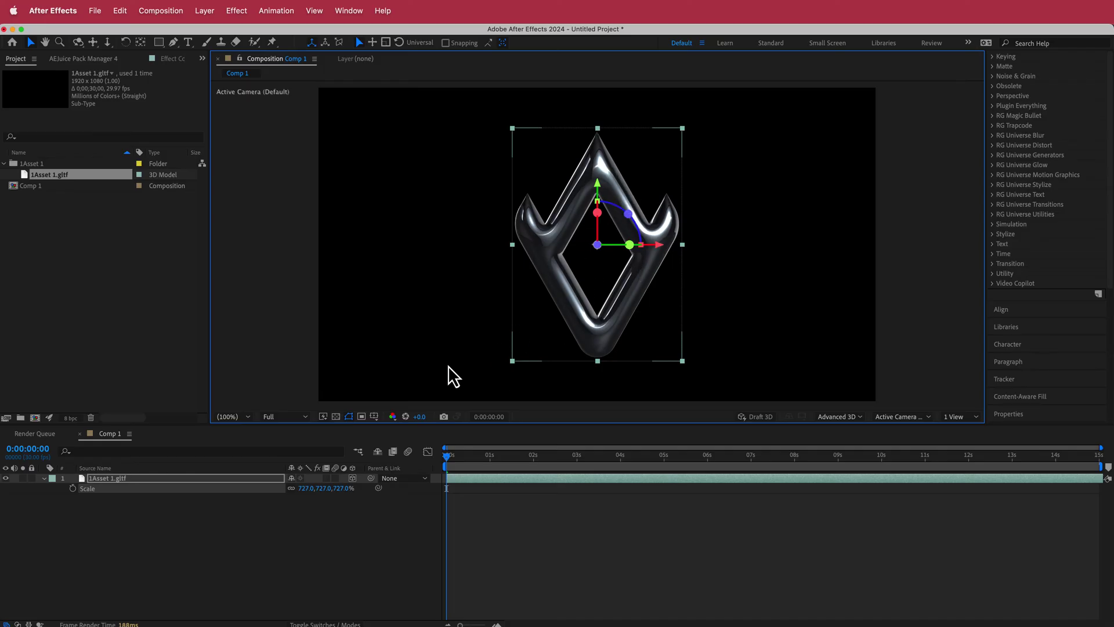
Test-spin the model on its Y axis, then reset Y Rotation to 0°
{"action": "left_click", "coordinate": [45, 479]}
{"action": "left_click", "coordinate": [45, 480]}
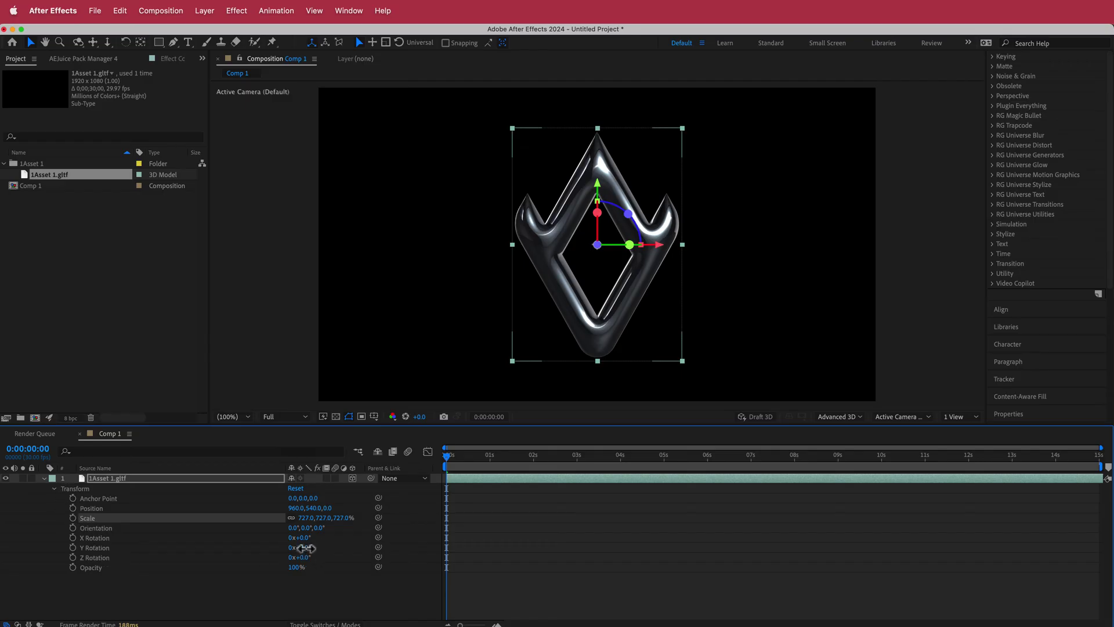
{"action": "left_click_drag", "start_coordinate": [306, 548], "coordinate": [390, 555]}
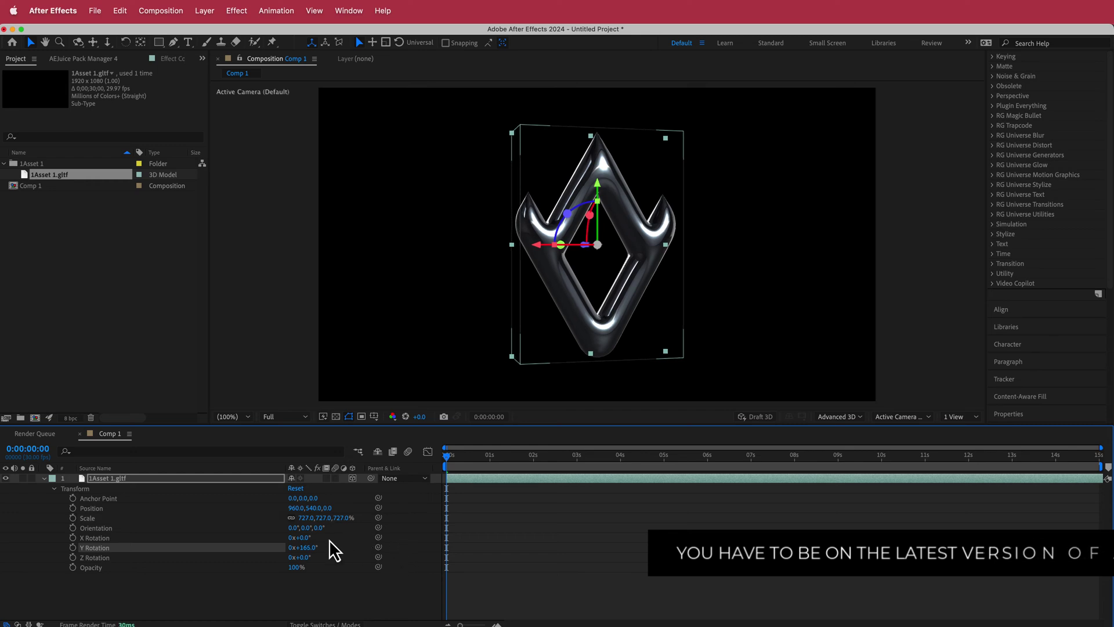
{"action": "left_click", "coordinate": [316, 548]}
{"action": "type", "text": "0"}
{"action": "key", "text": "Return"}
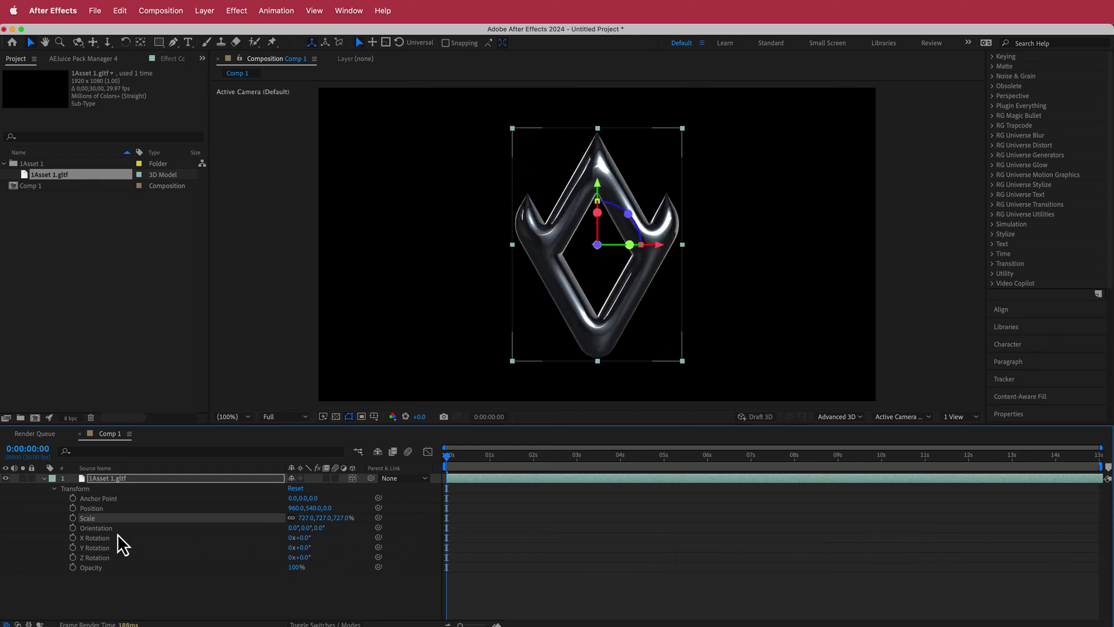
Keyframe Y Rotation from 0° at 0 s to one full revolution at 5 s
{"action": "left_click", "coordinate": [96, 549]}
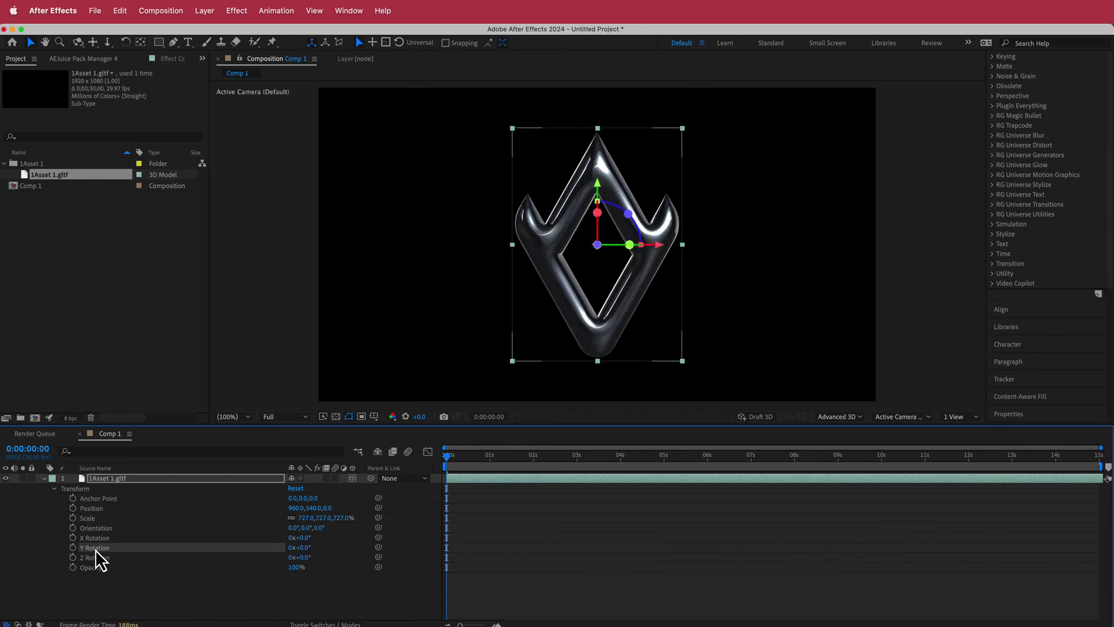
{"action": "left_click", "coordinate": [72, 548]}
{"action": "left_click_drag", "start_coordinate": [447, 461], "coordinate": [665, 462]}
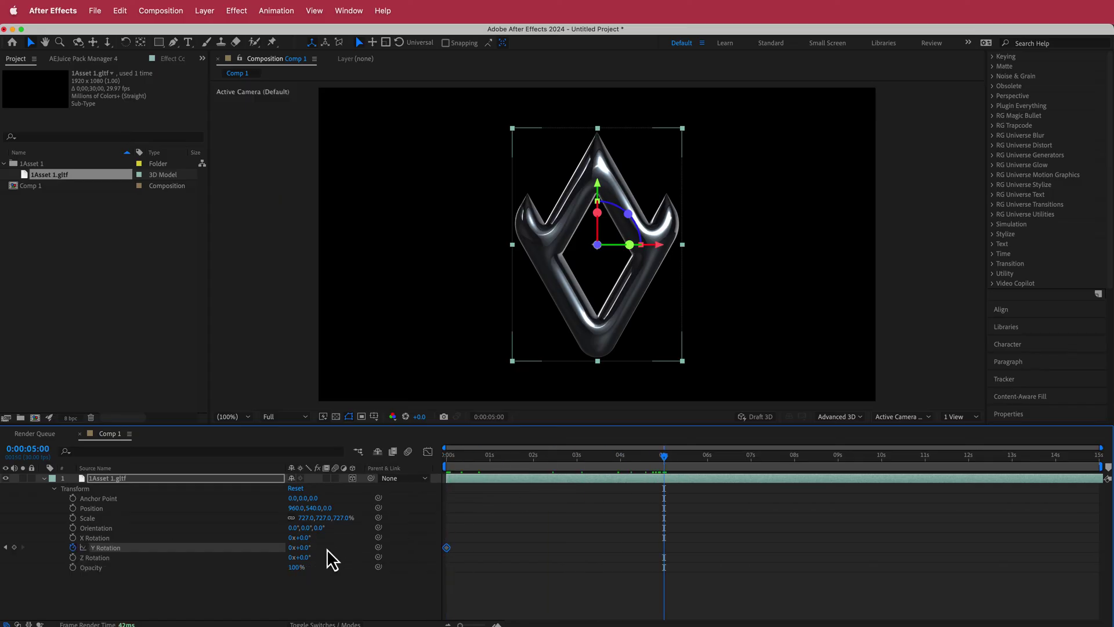
{"action": "left_click", "coordinate": [292, 548]}
{"action": "type", "text": "1"}
{"action": "key", "text": "Return"}
Preview the spin from the start, then park the playhead on the 5-second keyframe
{"action": "left_click_drag", "start_coordinate": [637, 464], "coordinate": [455, 464]}
{"action": "key", "text": "Home"}
{"action": "key", "text": "space"}
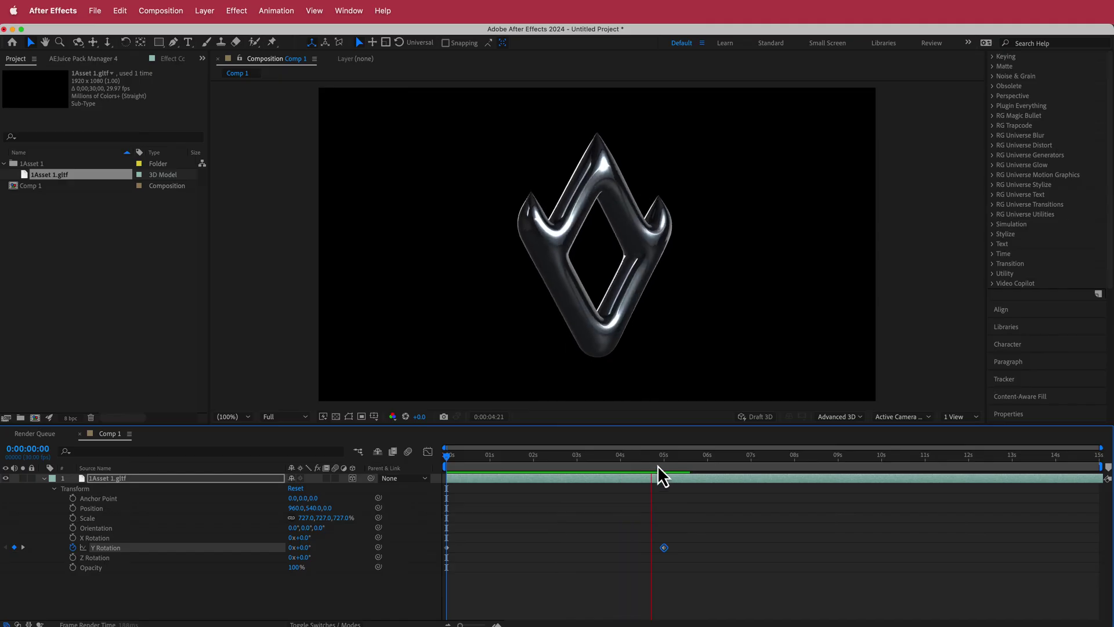
{"action": "key", "text": "space"}
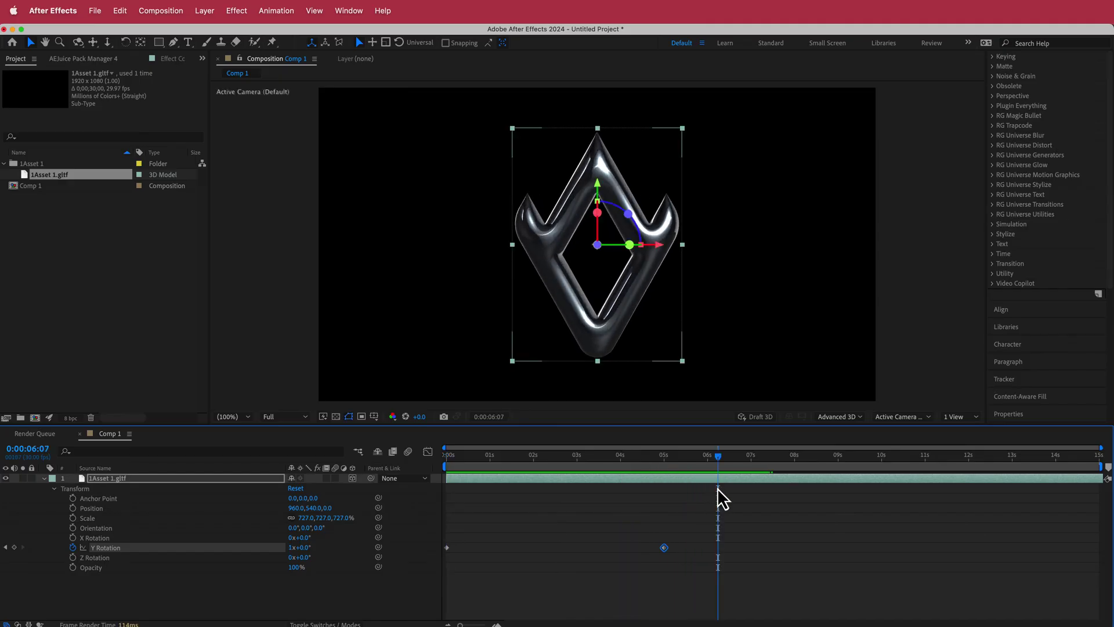
{"action": "left_click_drag", "start_coordinate": [725, 467], "coordinate": [664, 480]}
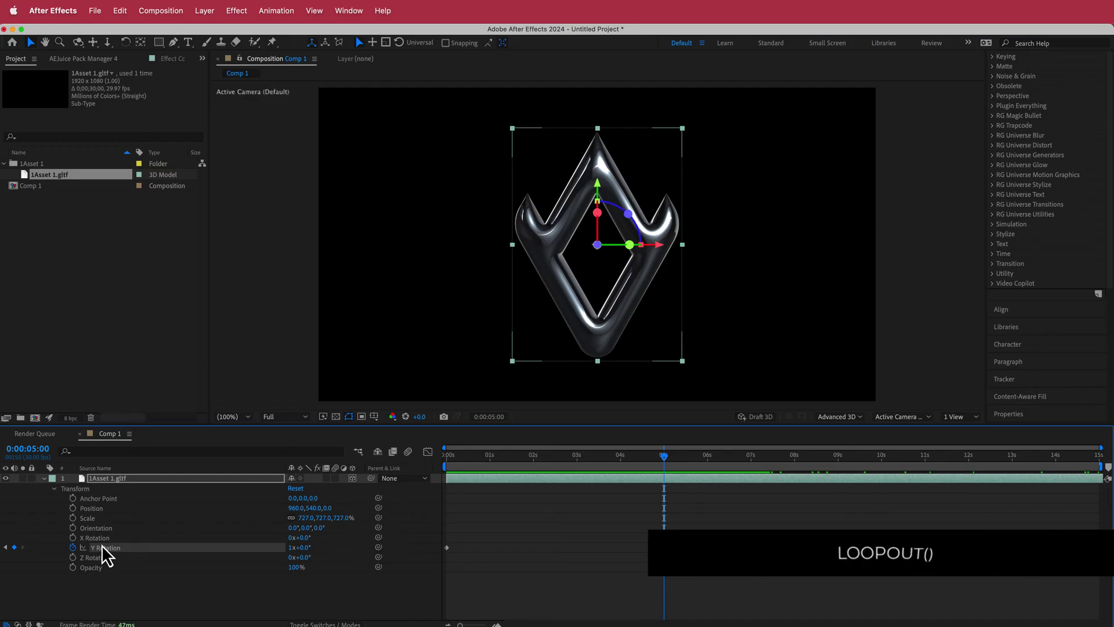
Add a loopOut() expression to Y Rotation and scrub past 5 s to confirm the loop
{"action": "left_click", "coordinate": [73, 547], "text": "alt"}
{"action": "type", "text": "l"}
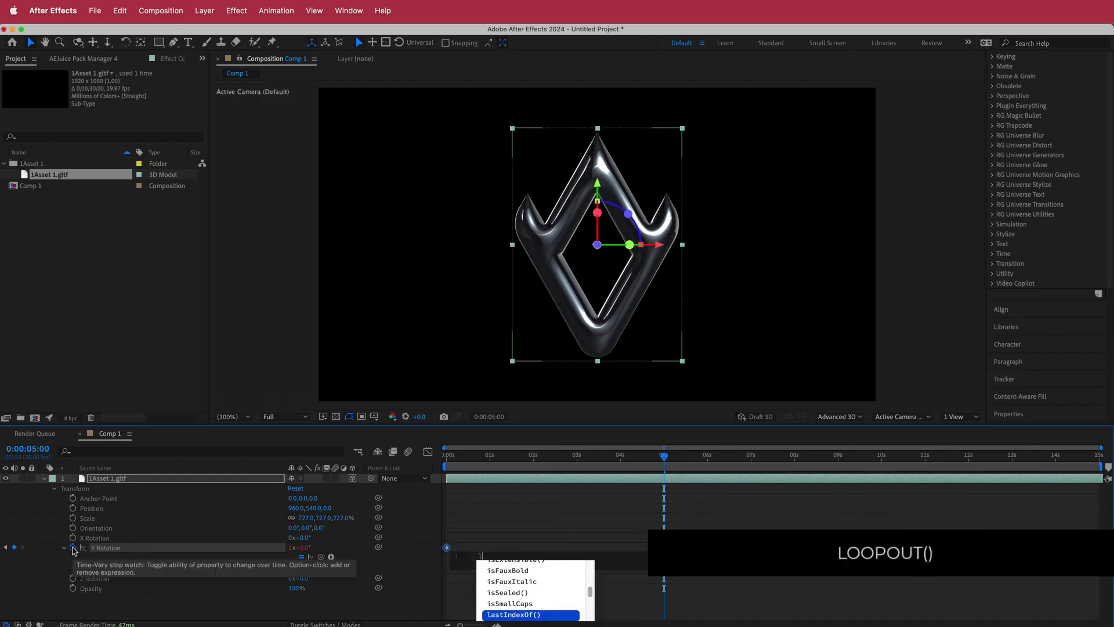
{"action": "type", "text": "oop"}
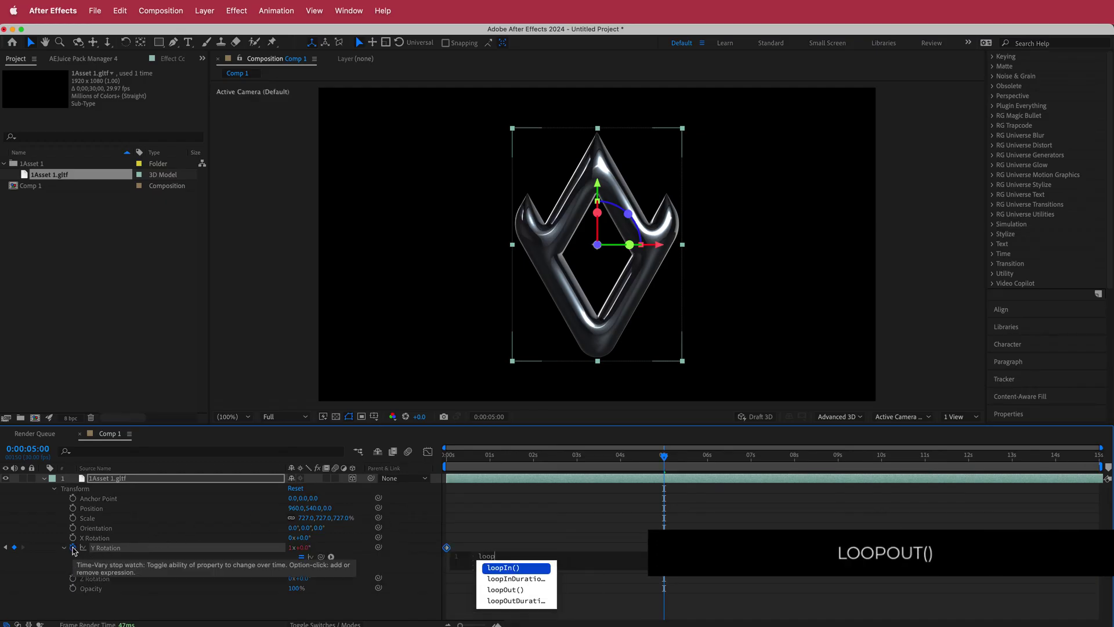
{"action": "type", "text": "ou"}
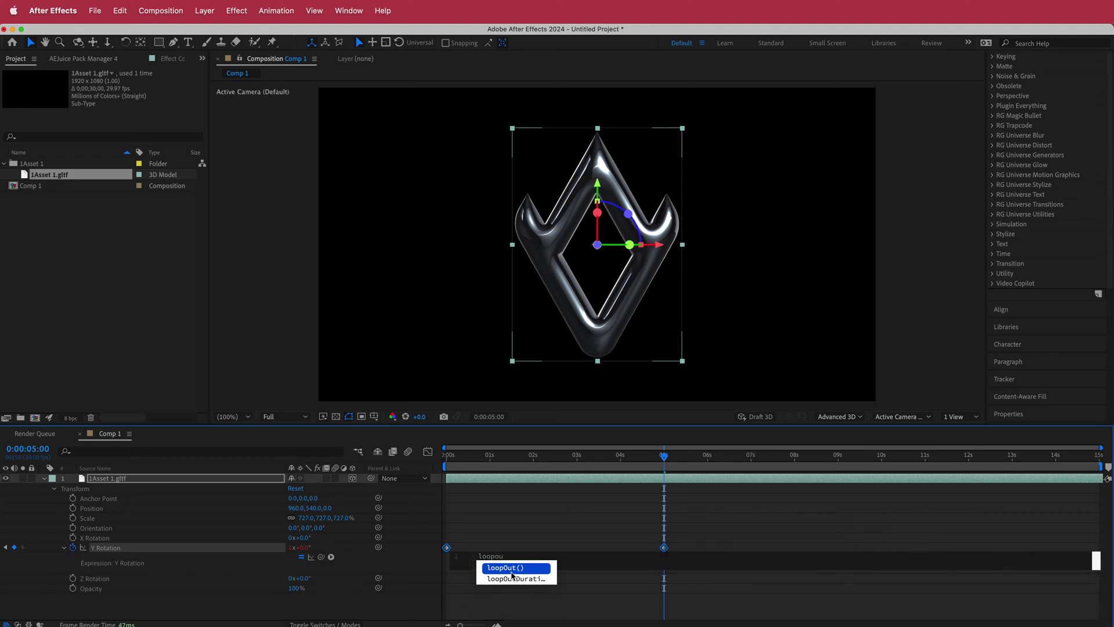
{"action": "key", "text": "Return"}
{"action": "left_click_drag", "start_coordinate": [664, 459], "coordinate": [397, 497]}
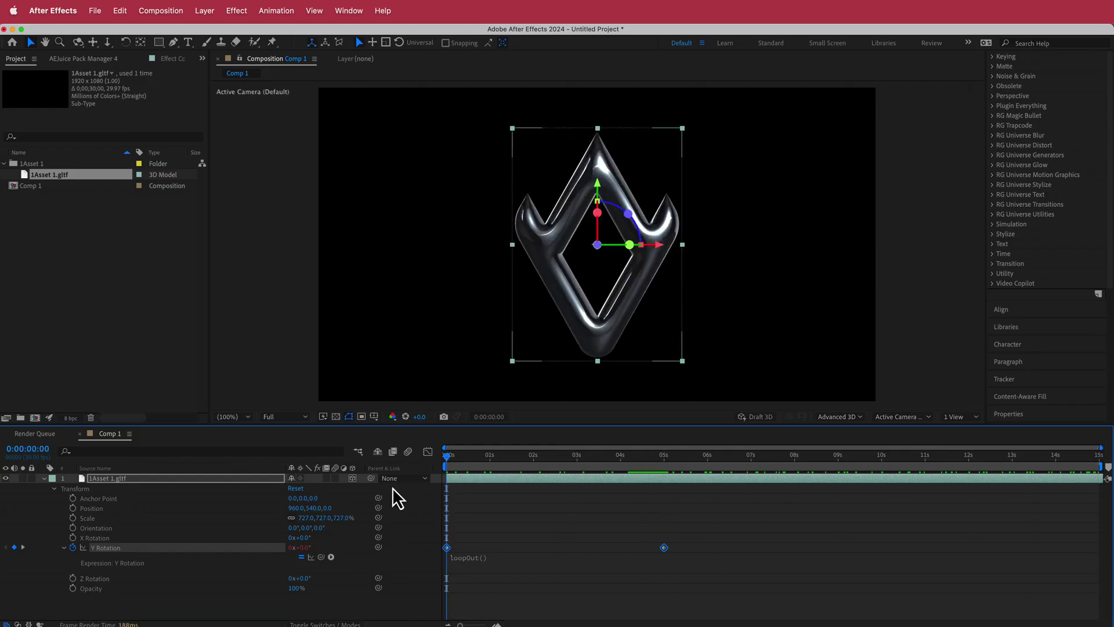
Create a new solid named BG and move it beneath the model layer
{"action": "left_click", "coordinate": [44, 479]}
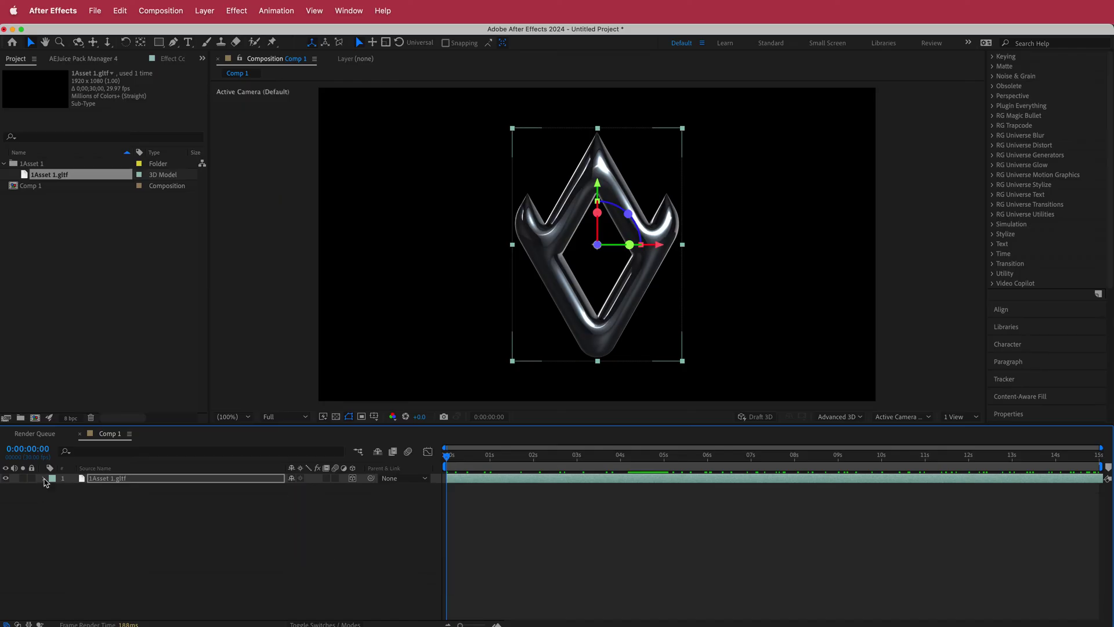
{"action": "right_click", "coordinate": [362, 482]}
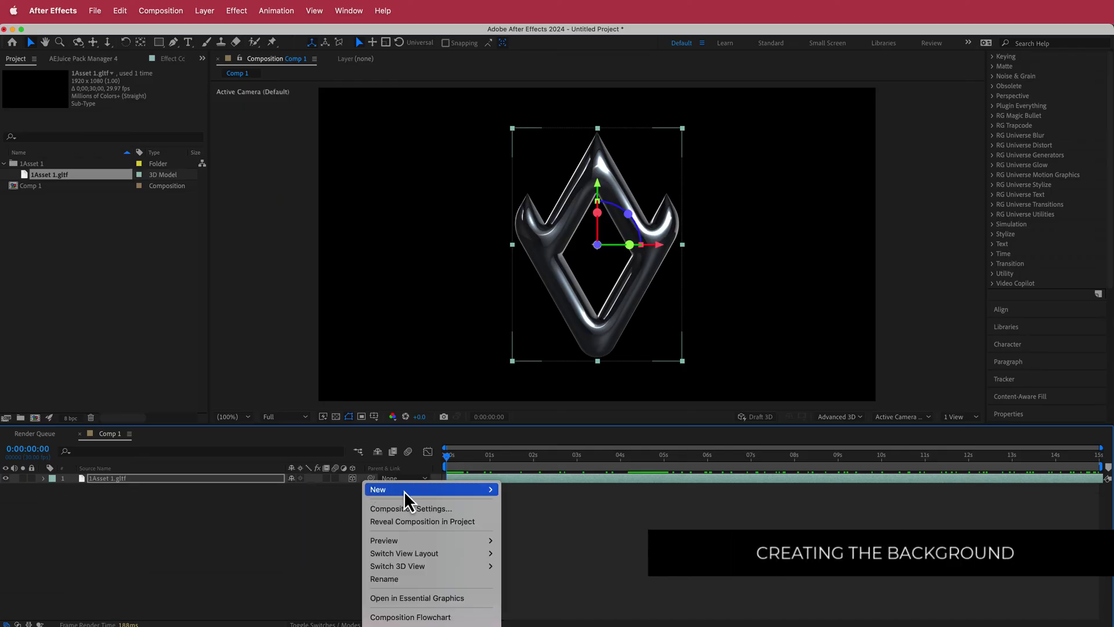
{"action": "mouse_move", "coordinate": [405, 492]}
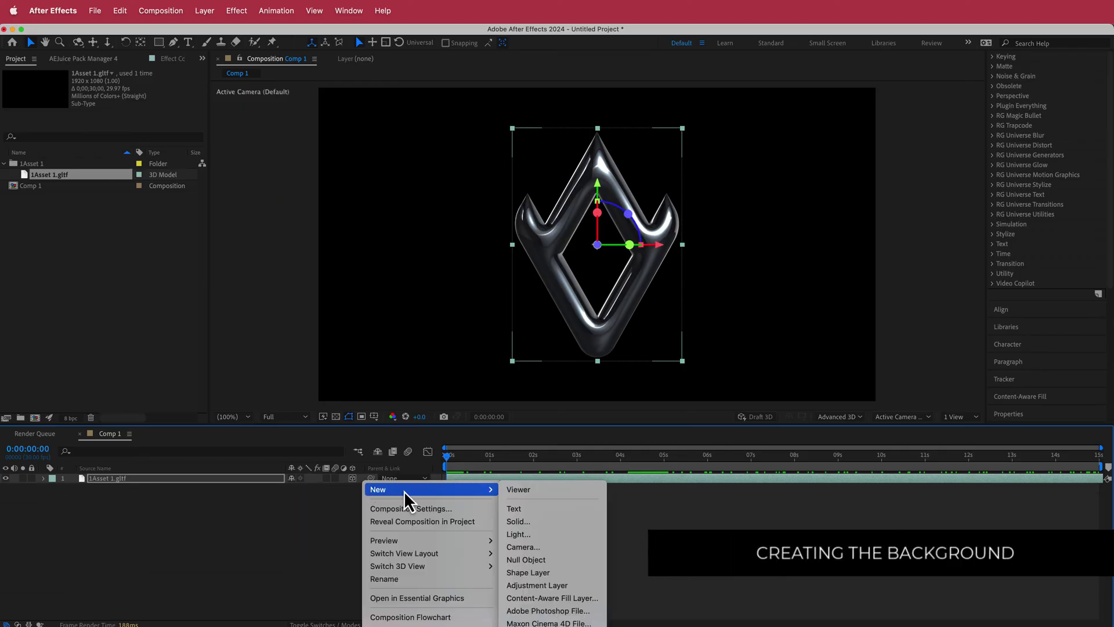
{"action": "left_click", "coordinate": [562, 522]}
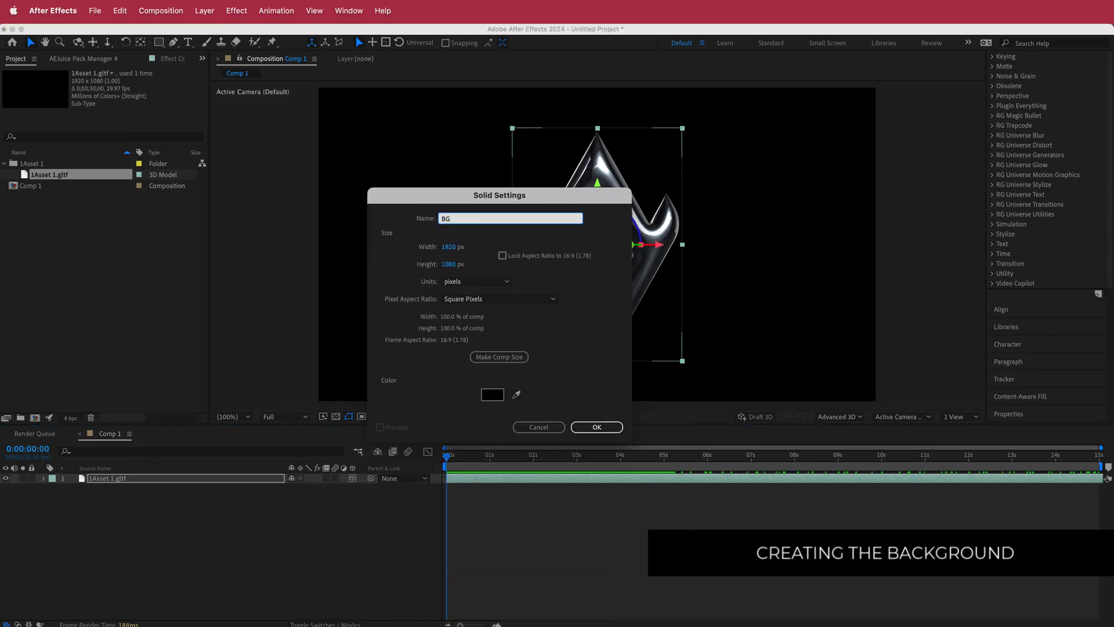
{"action": "key", "text": "Return"}
{"action": "left_click_drag", "start_coordinate": [232, 478], "coordinate": [234, 510]}
Apply Gradient Ramp to BG with end colour #272829 copied from a palette site
{"action": "key", "text": "ctrl+space"}
{"action": "type", "text": "ramp"}
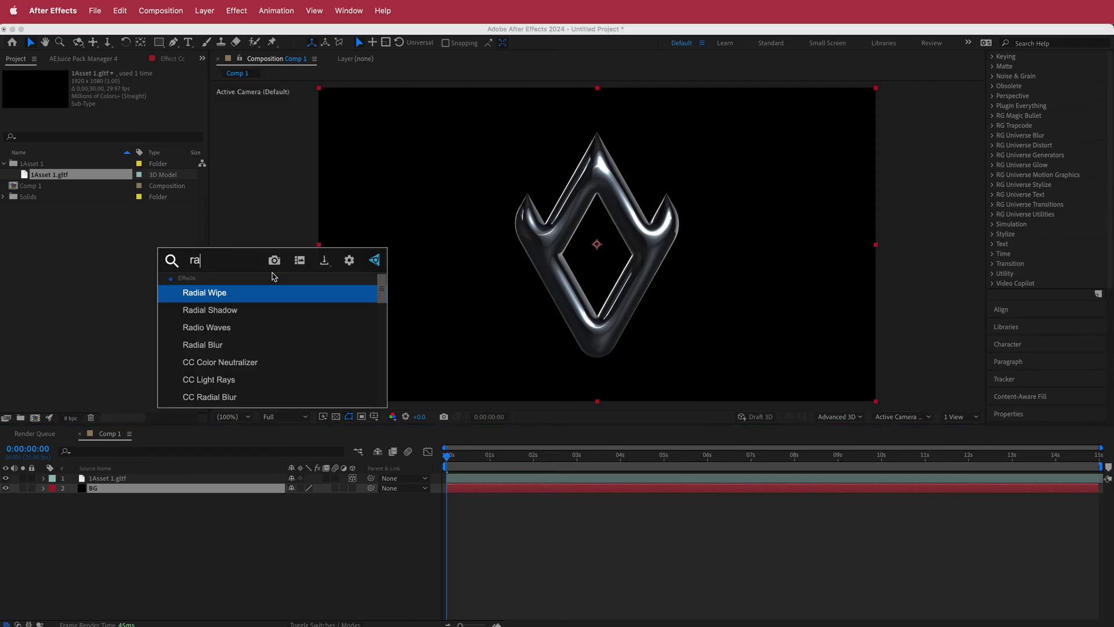
{"action": "left_click", "coordinate": [232, 312]}
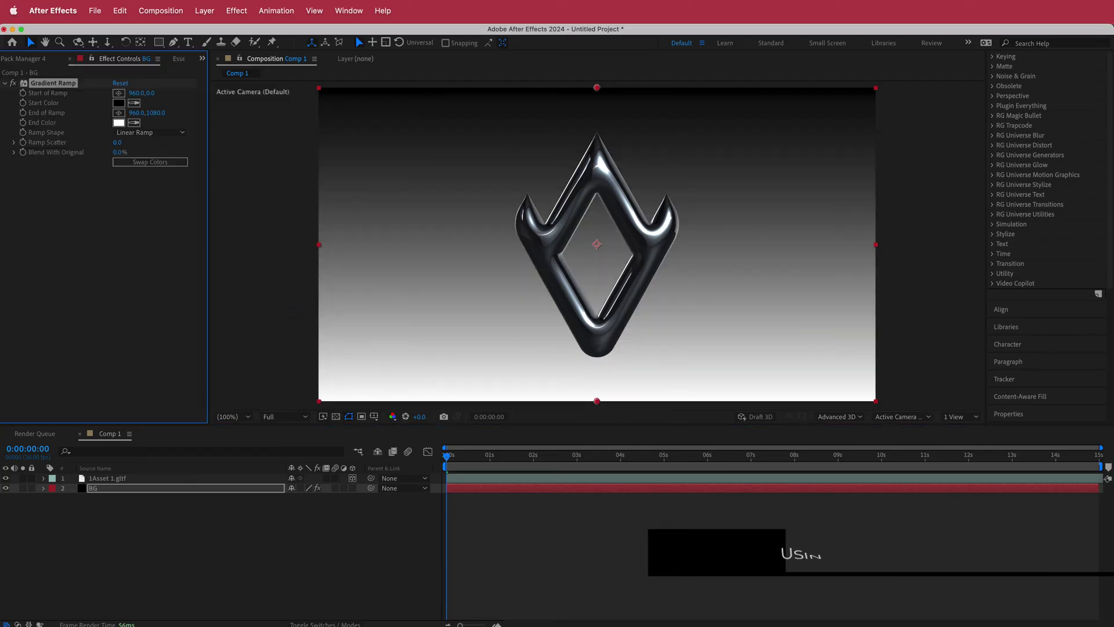
{"action": "key", "text": "super+Tab"}
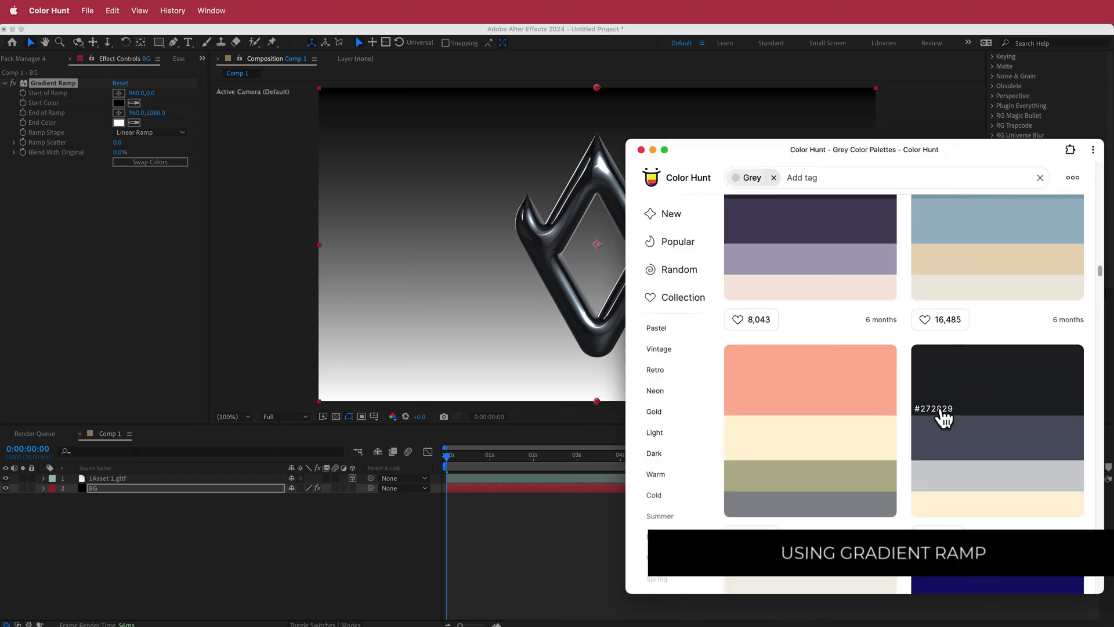
{"action": "left_click", "coordinate": [952, 413]}
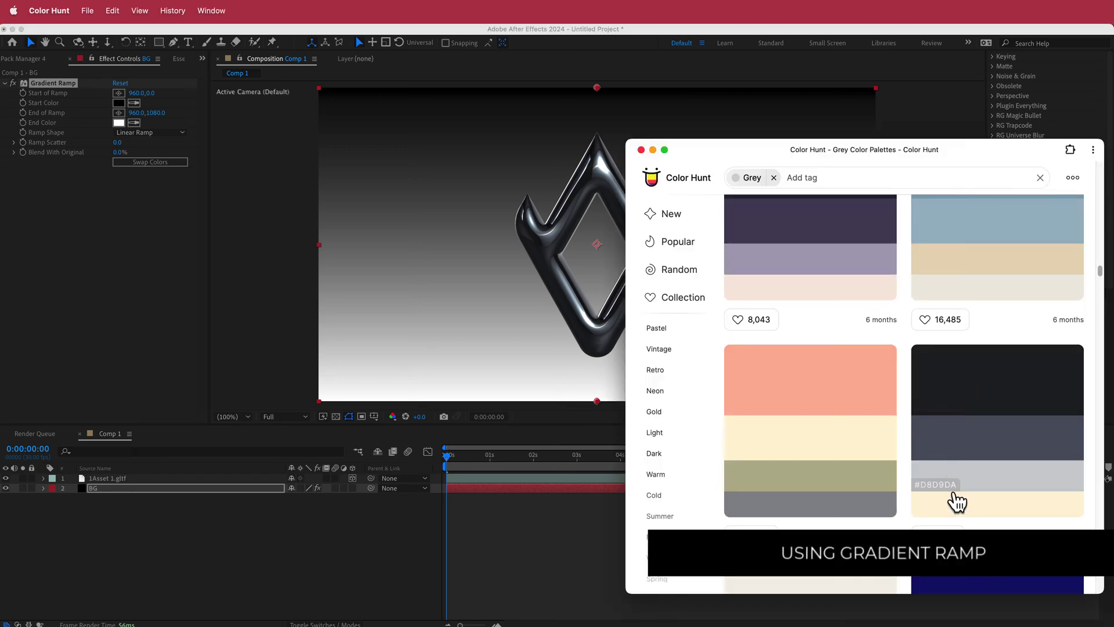
{"action": "left_click", "coordinate": [137, 236]}
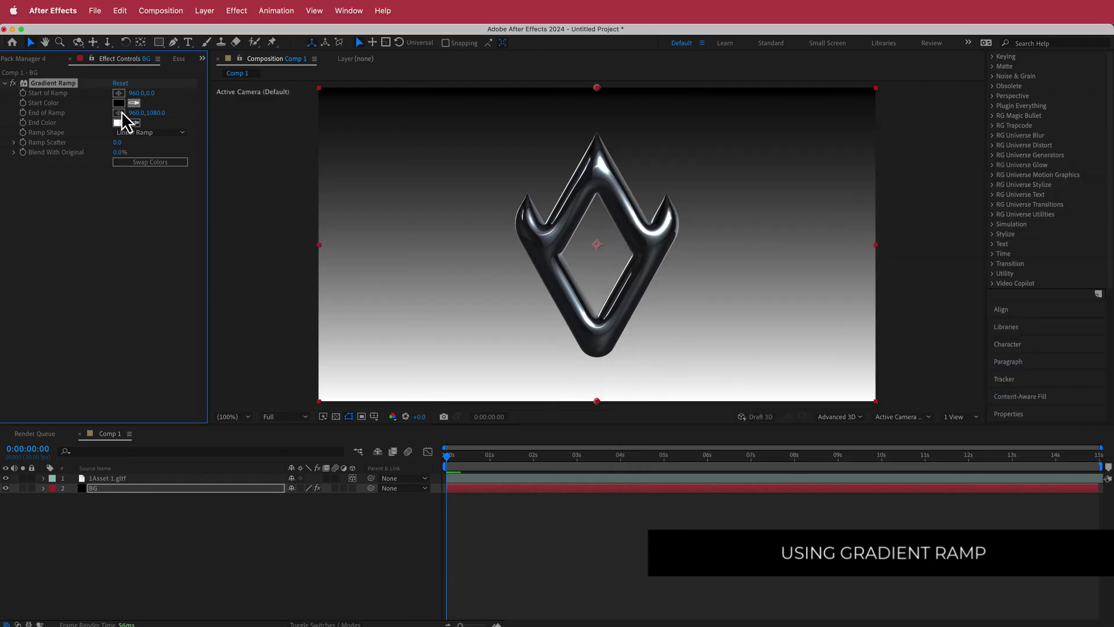
{"action": "left_click", "coordinate": [119, 123]}
{"action": "key", "text": "super+v"}
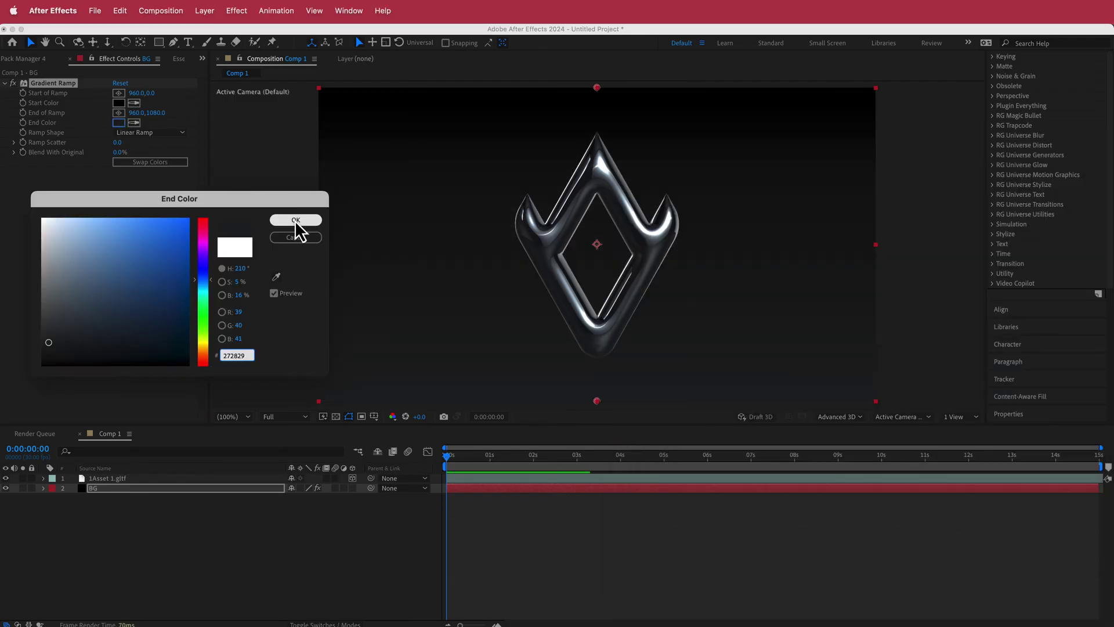
{"action": "left_click", "coordinate": [295, 220]}
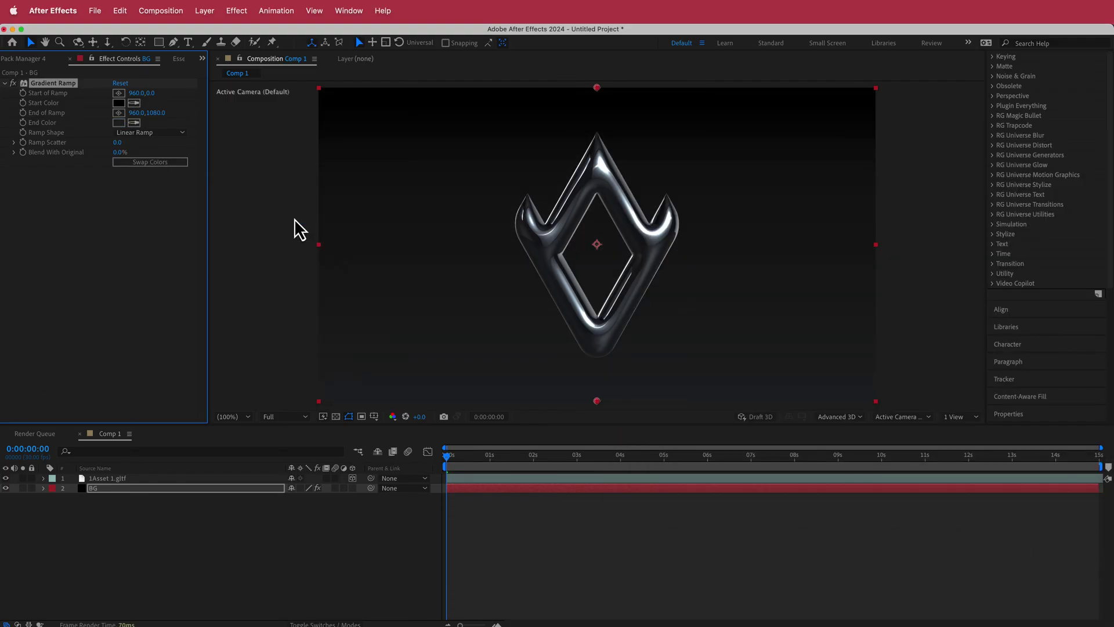
Make the ramp radial, start at comp centre, end bottom-left, and swap colours
{"action": "left_click", "coordinate": [155, 133]}
{"action": "left_click", "coordinate": [161, 158]}
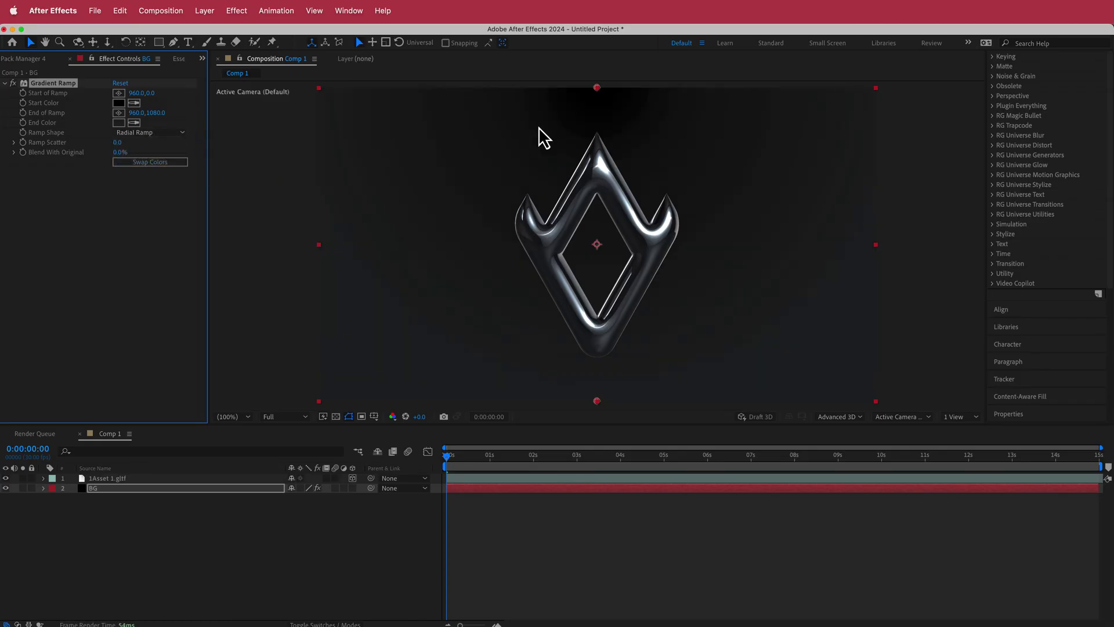
{"action": "left_click", "coordinate": [119, 93]}
{"action": "left_click", "coordinate": [597, 245]}
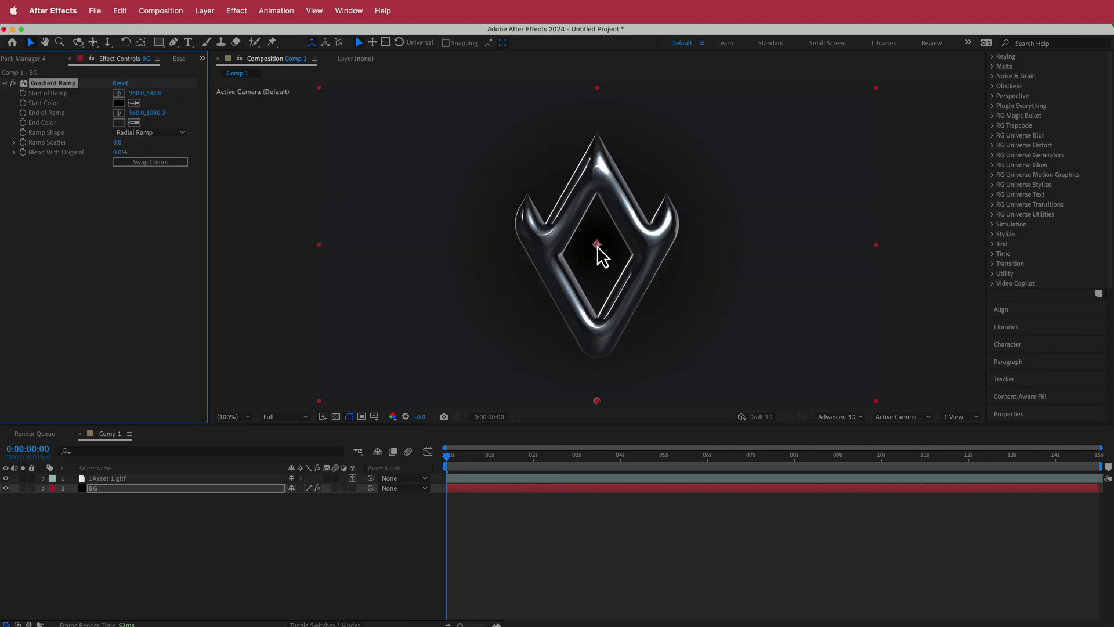
{"action": "left_click", "coordinate": [119, 113]}
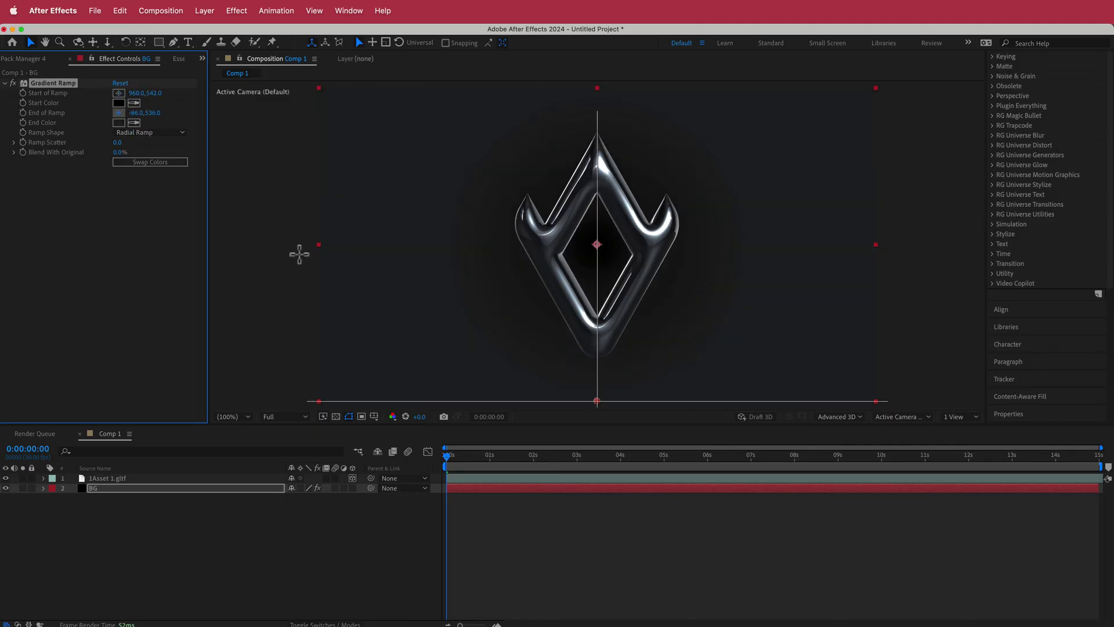
{"action": "left_click", "coordinate": [321, 400]}
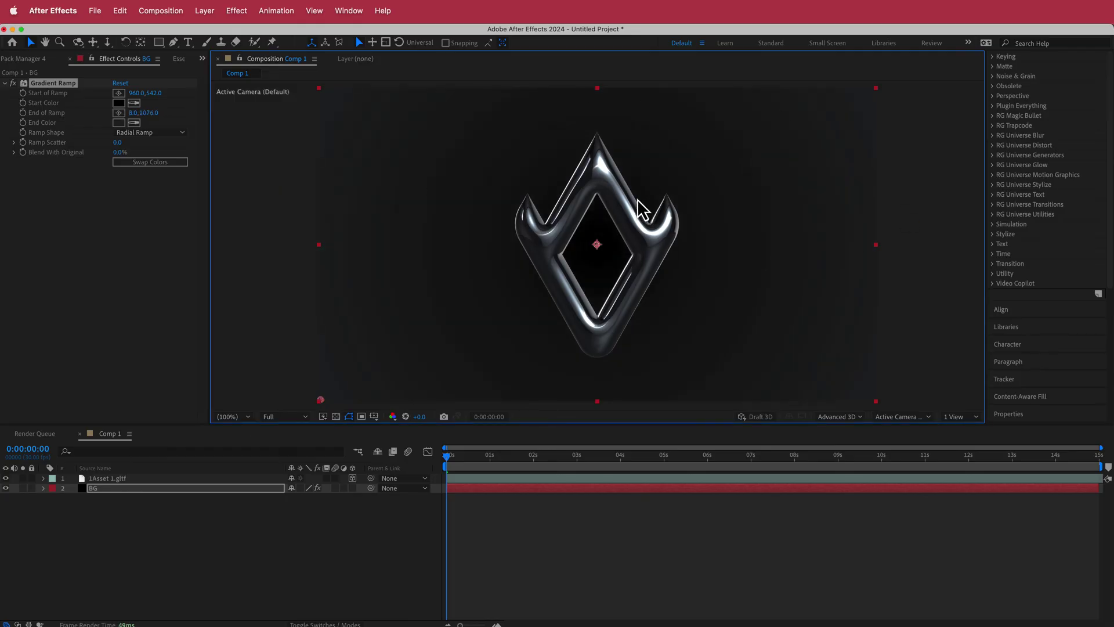
{"action": "left_click", "coordinate": [141, 163]}
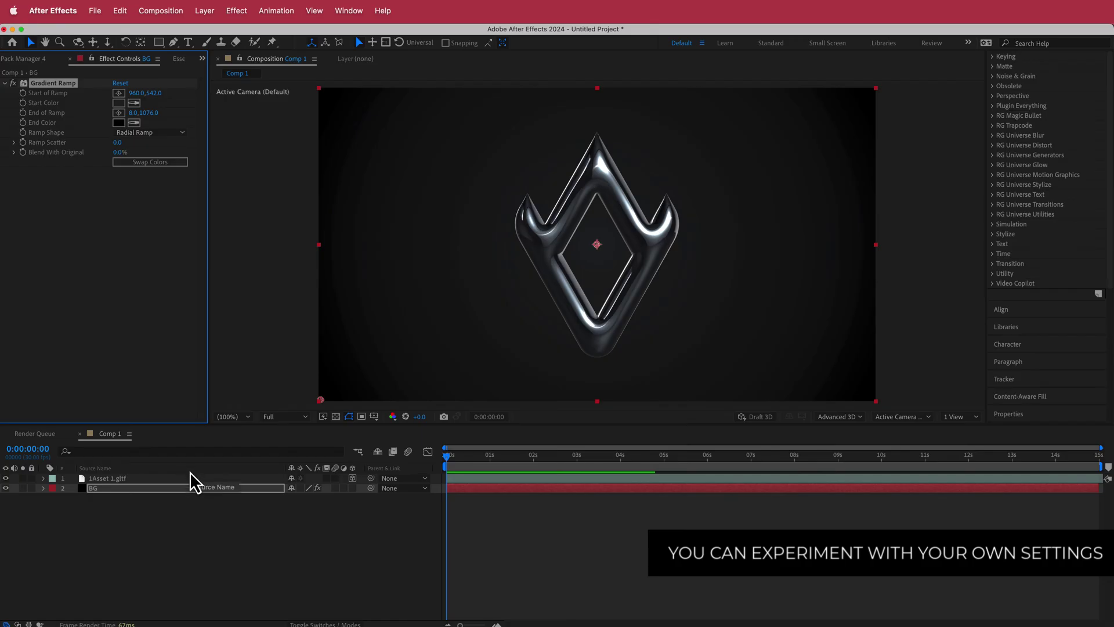
Pre-compose the 1Asset 1.gltf layer into a new composition named LOGO
{"action": "left_click", "coordinate": [138, 478]}
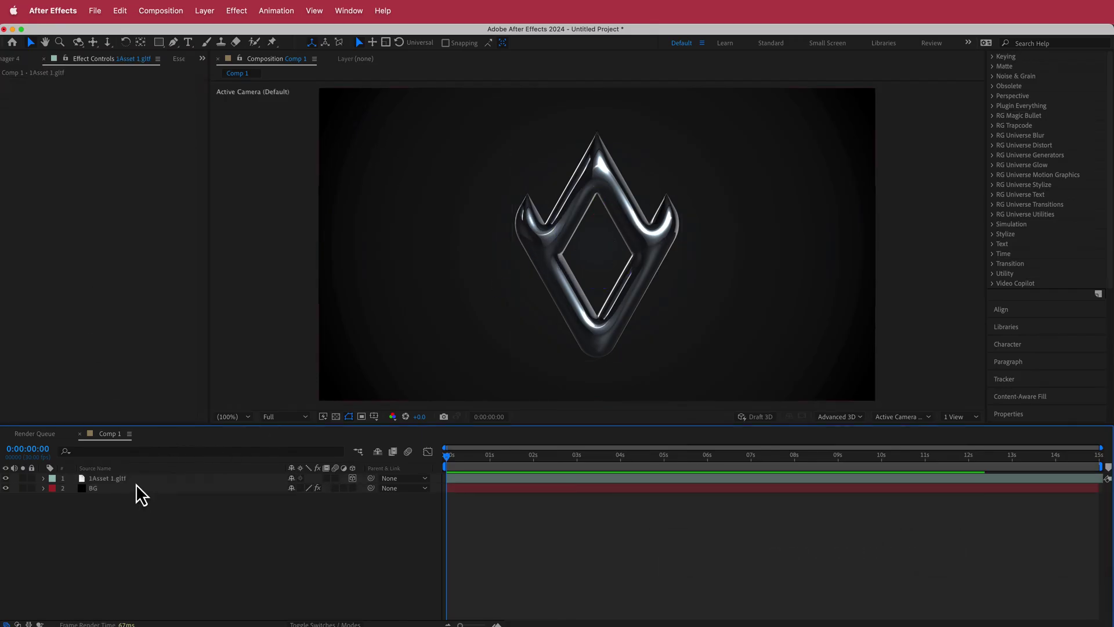
{"action": "left_click", "coordinate": [205, 11]}
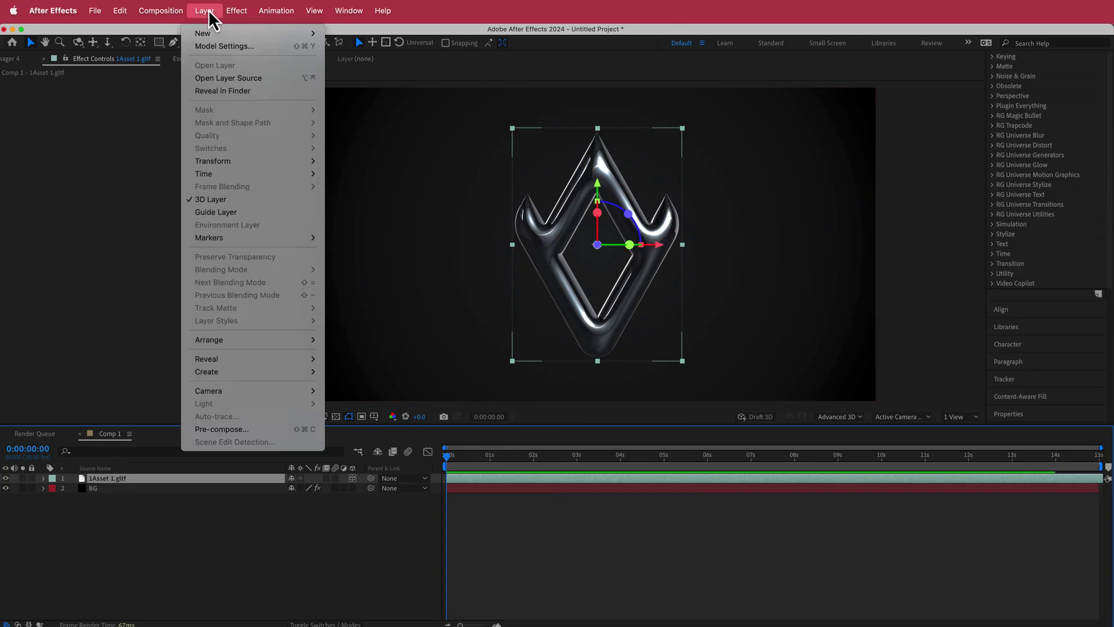
{"action": "left_click", "coordinate": [261, 430]}
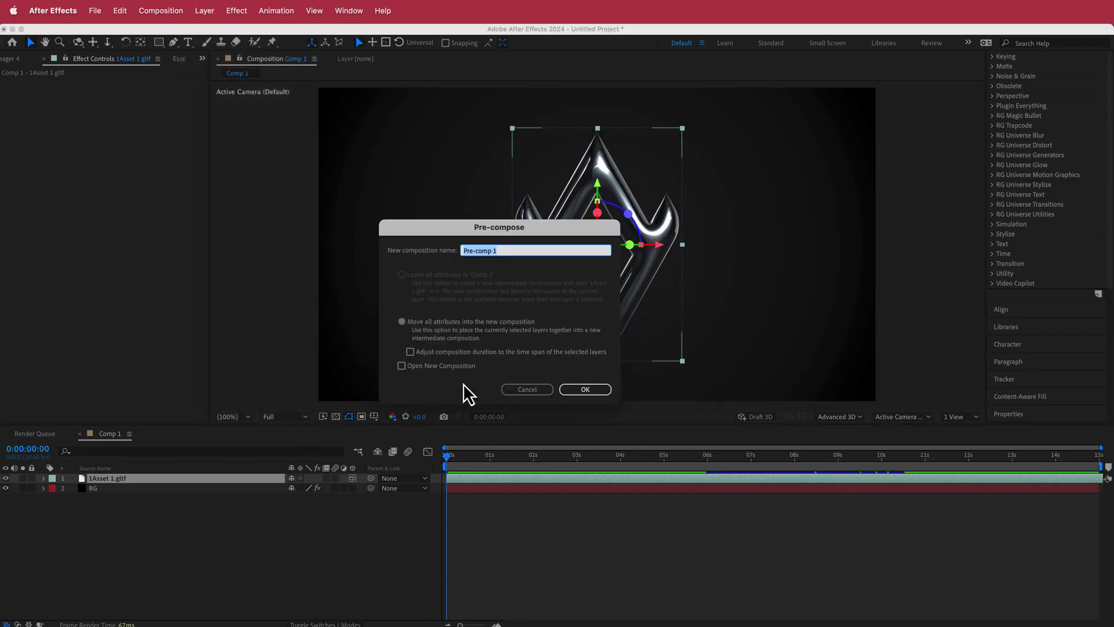
{"action": "type", "text": "LOGO"}
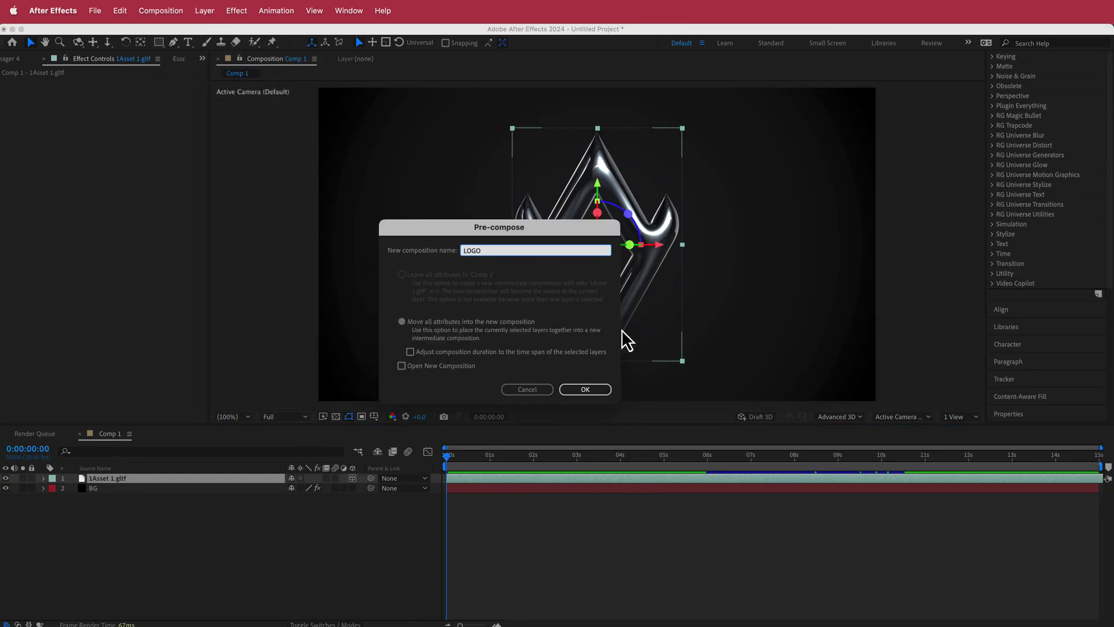
{"action": "left_click", "coordinate": [587, 390]}
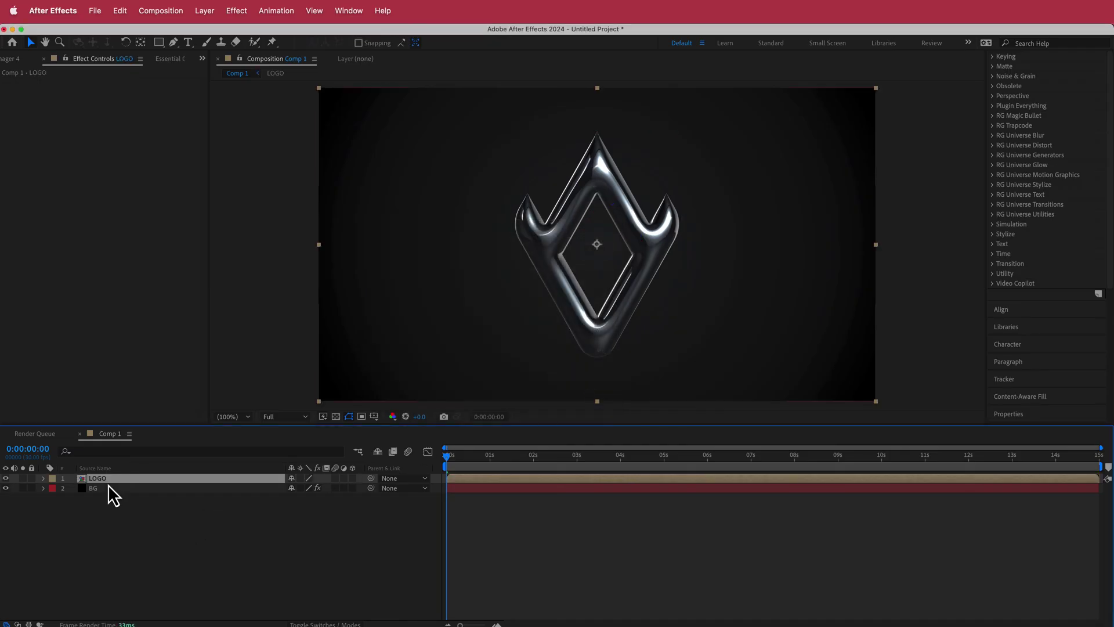
Apply Glow to LOGO with Glow Threshold 100% and Glow Radius 50
{"action": "key", "text": "ctrl+space"}
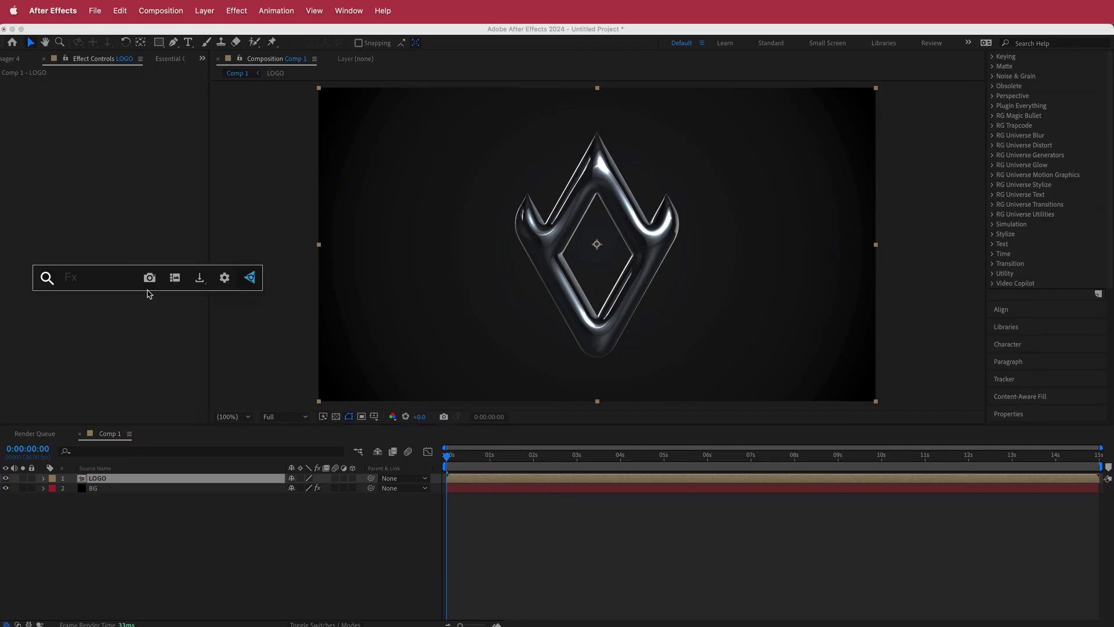
{"action": "type", "text": "glow"}
{"action": "key", "text": "Return"}
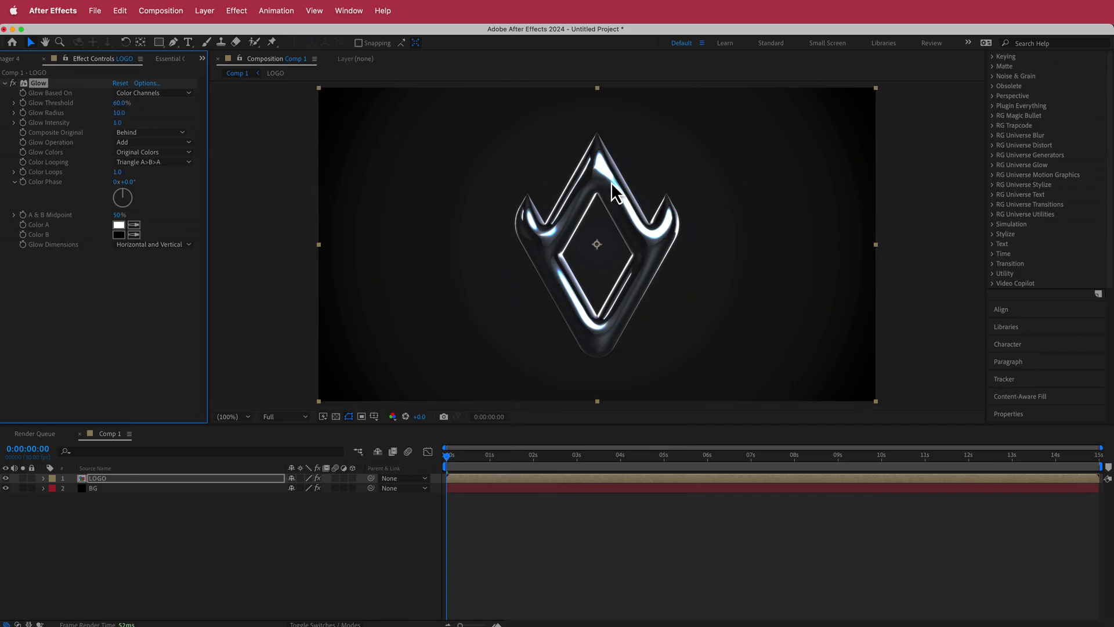
{"action": "left_click_drag", "start_coordinate": [451, 458], "coordinate": [420, 479]}
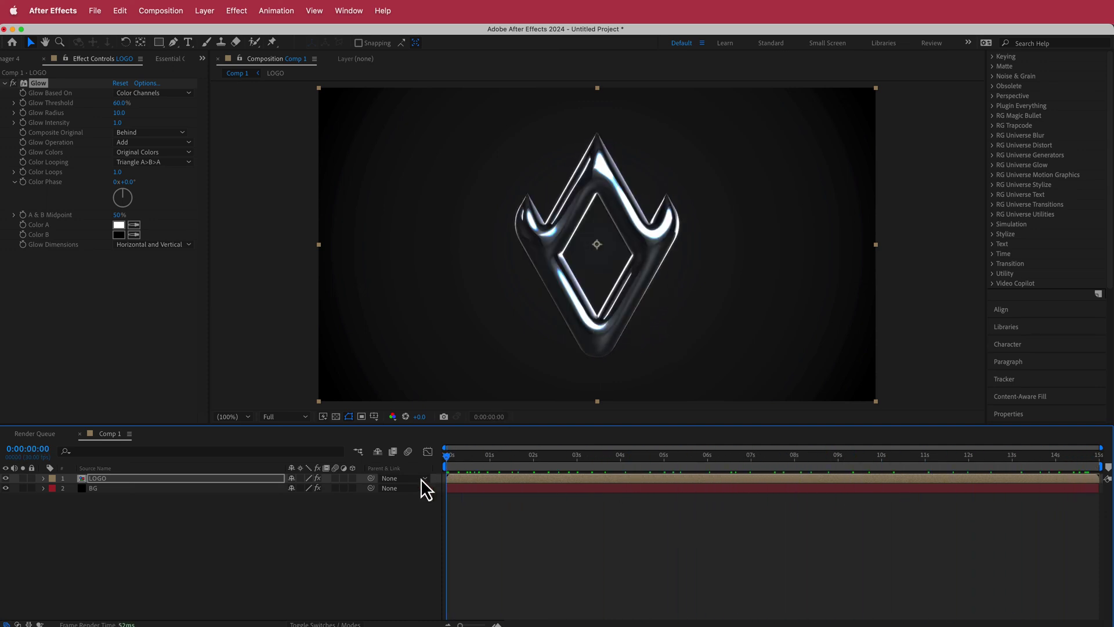
{"action": "left_click", "coordinate": [121, 104]}
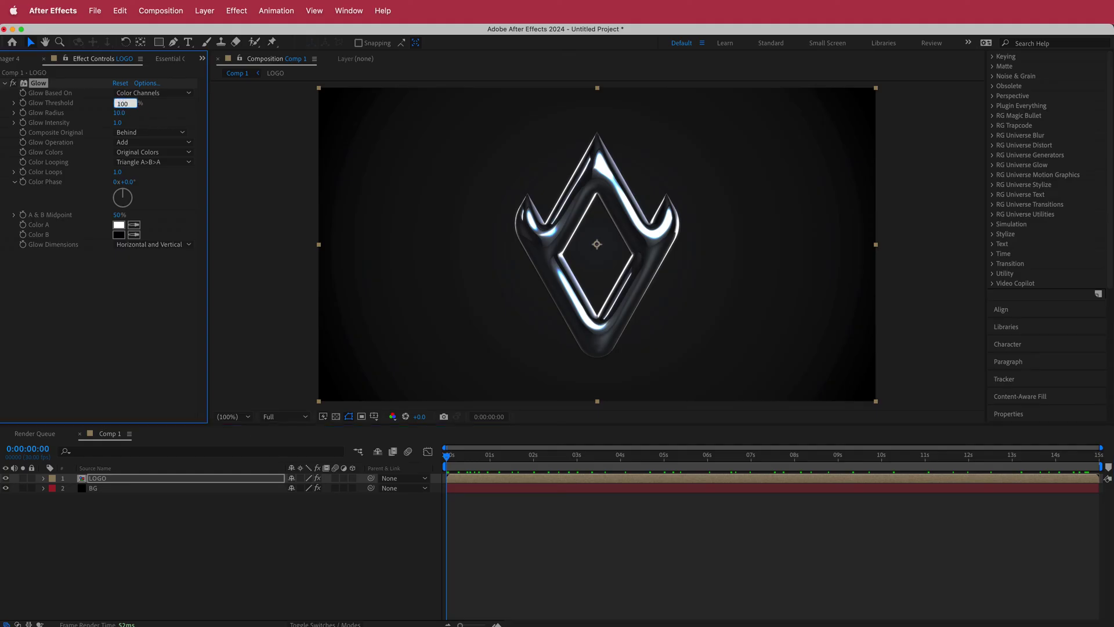
{"action": "key", "text": "Return"}
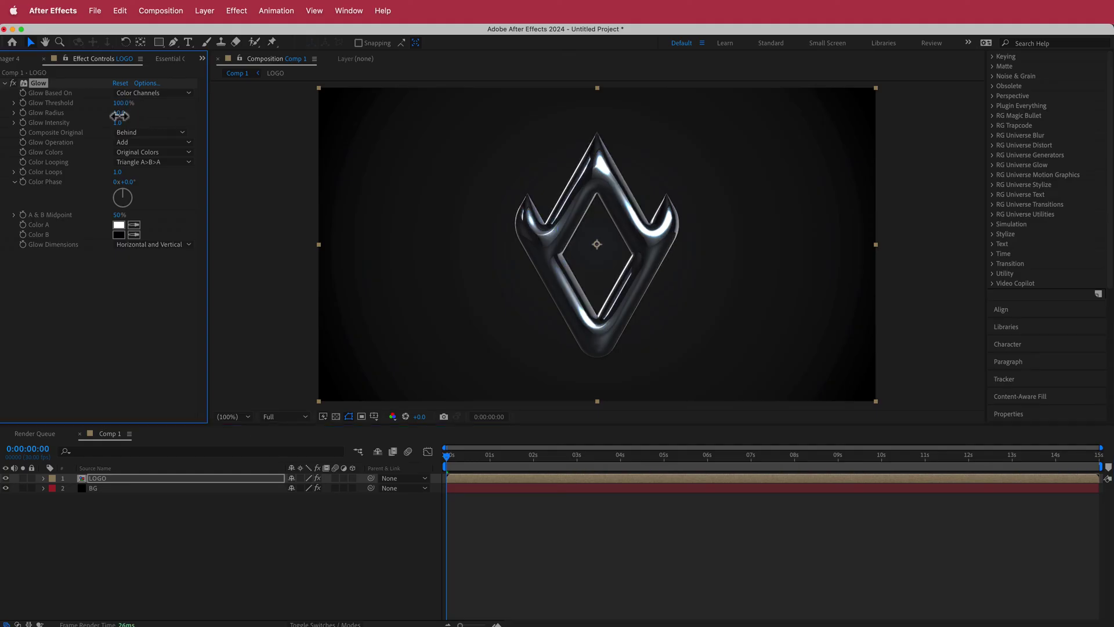
{"action": "type", "text": "50"}
{"action": "key", "text": "Return"}
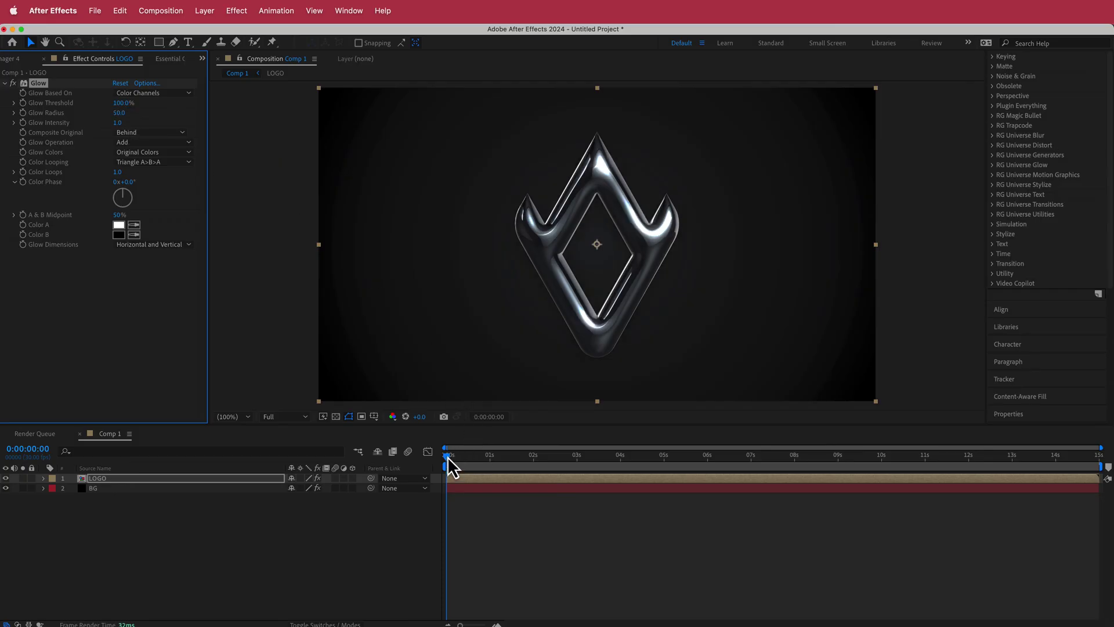
{"action": "mouse_move", "coordinate": [448, 457]}
{"action": "left_mouse_down"}
{"action": "mouse_move", "coordinate": [1095, 450]}
{"action": "mouse_move", "coordinate": [448, 458]}
{"action": "left_mouse_up"}
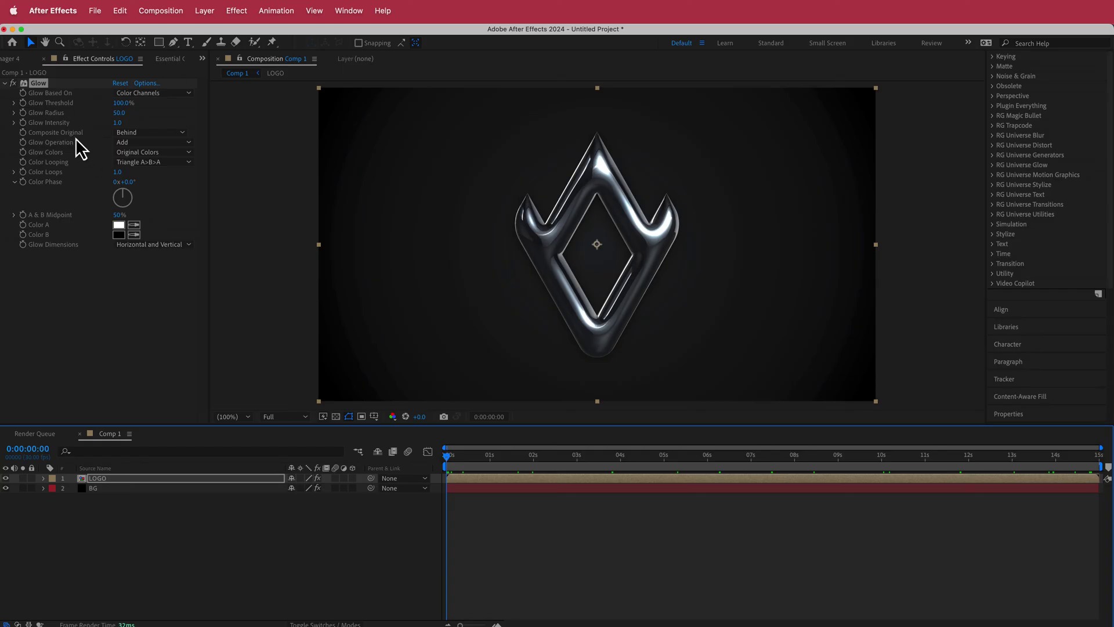
Apply Curves to LOGO, lowering shadows and raising highlights into an S curve
{"action": "key", "text": "ctrl+space"}
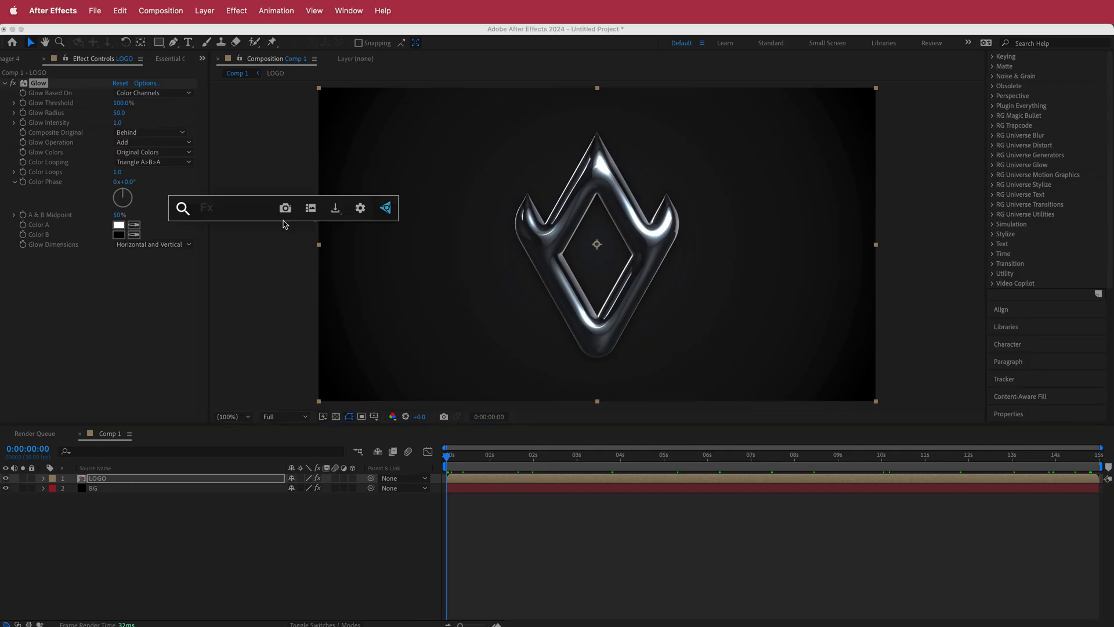
{"action": "type", "text": "c"}
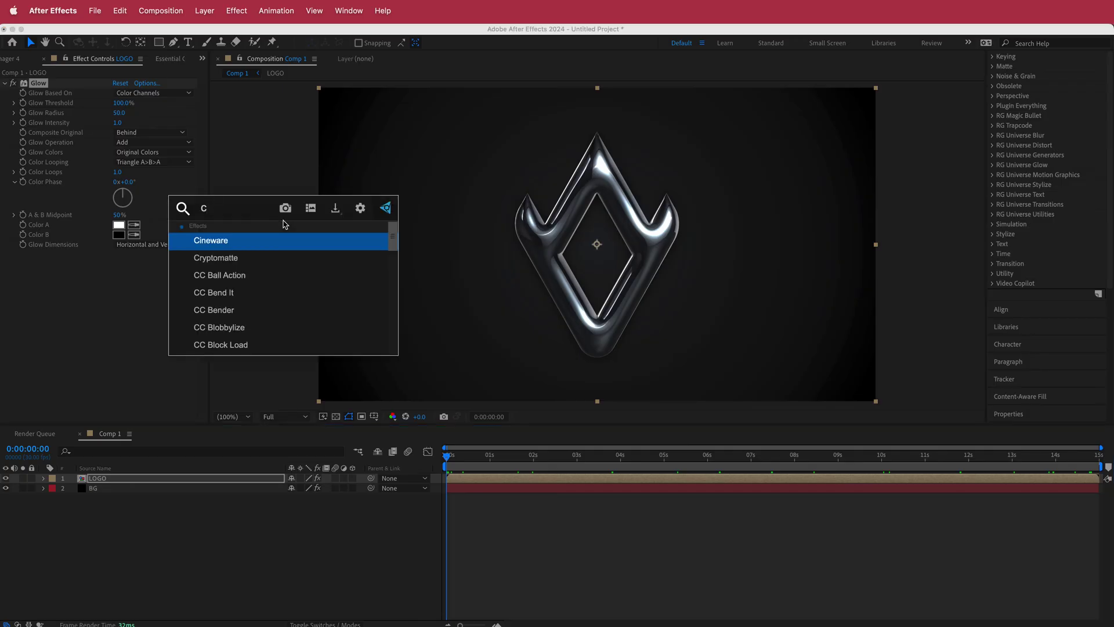
{"action": "type", "text": "urv"}
{"action": "key", "text": "Return"}
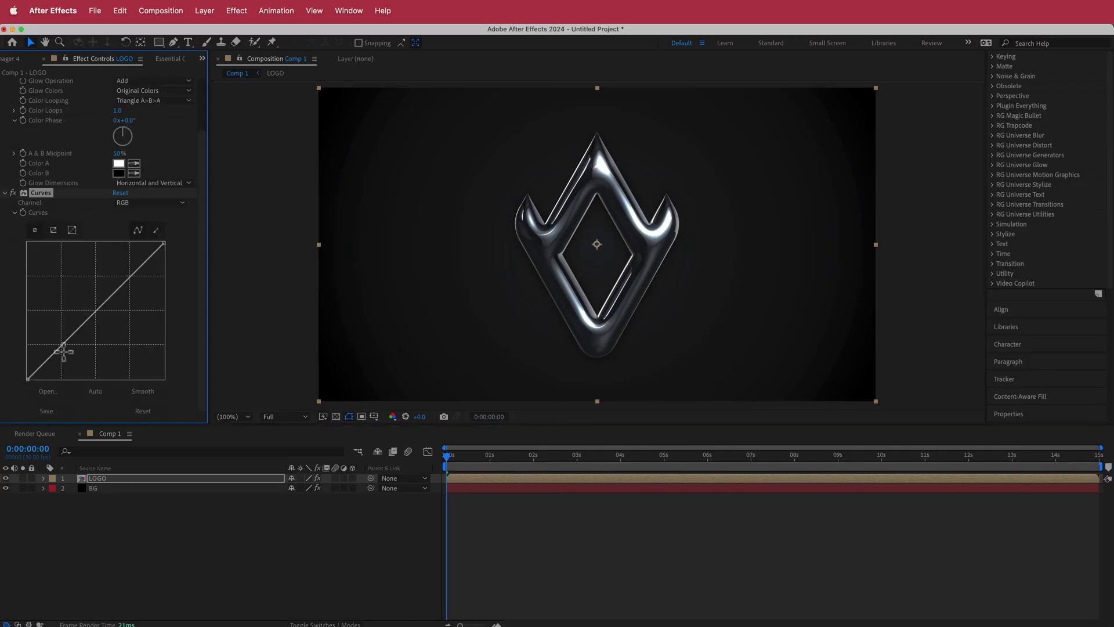
{"action": "mouse_move", "coordinate": [64, 348]}
{"action": "left_mouse_down"}
{"action": "mouse_move", "coordinate": [80, 364]}
{"action": "mouse_move", "coordinate": [79, 345]}
{"action": "left_mouse_up"}
{"action": "left_click_drag", "start_coordinate": [139, 281], "coordinate": [129, 275]}
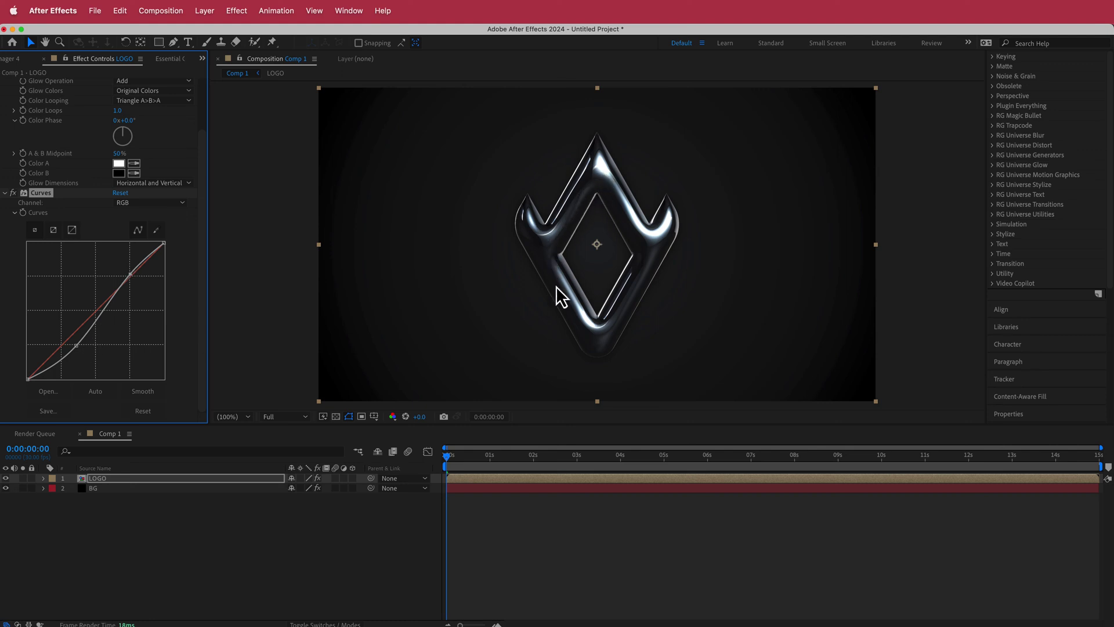
{"action": "left_click_drag", "start_coordinate": [448, 457], "coordinate": [477, 456]}
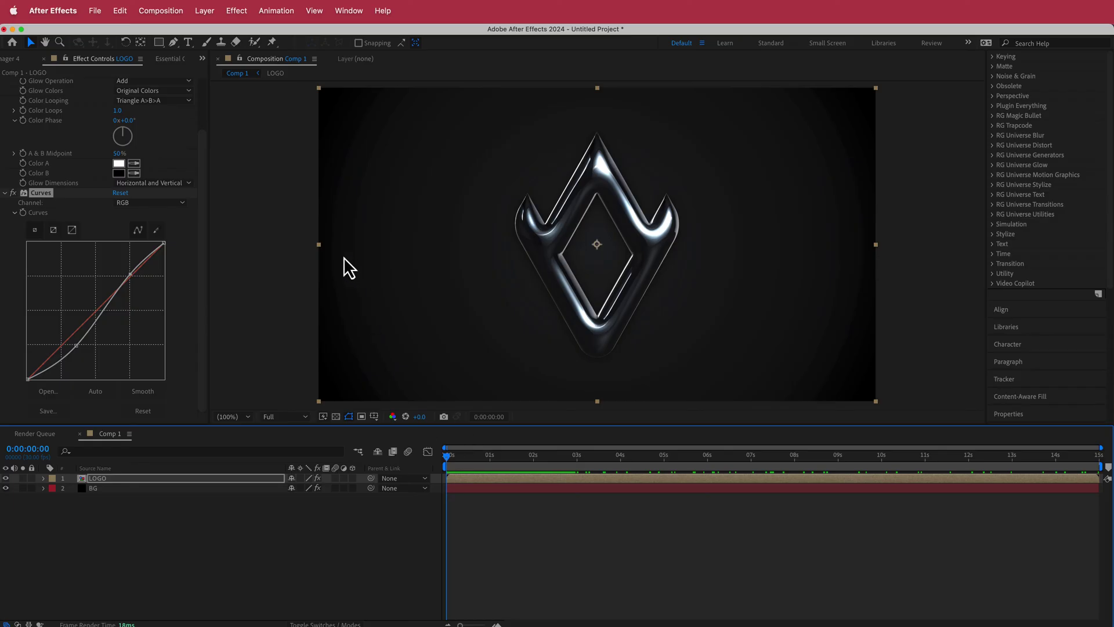
Apply Drop Shadow to LOGO and set its Softness to 20
{"action": "key", "text": "ctrl+space"}
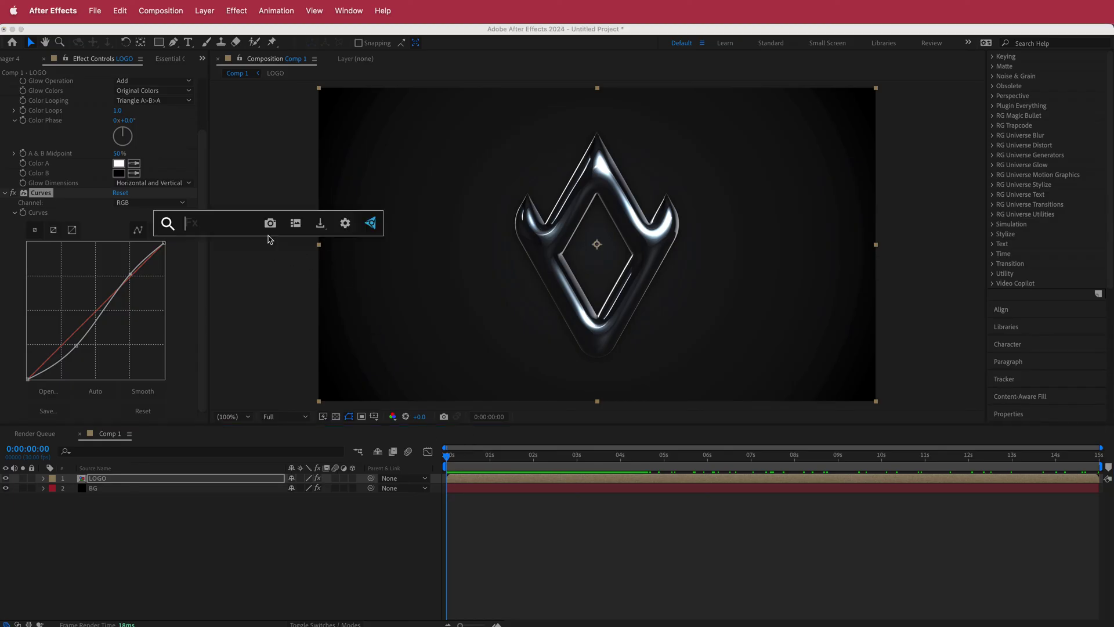
{"action": "type", "text": "drop"}
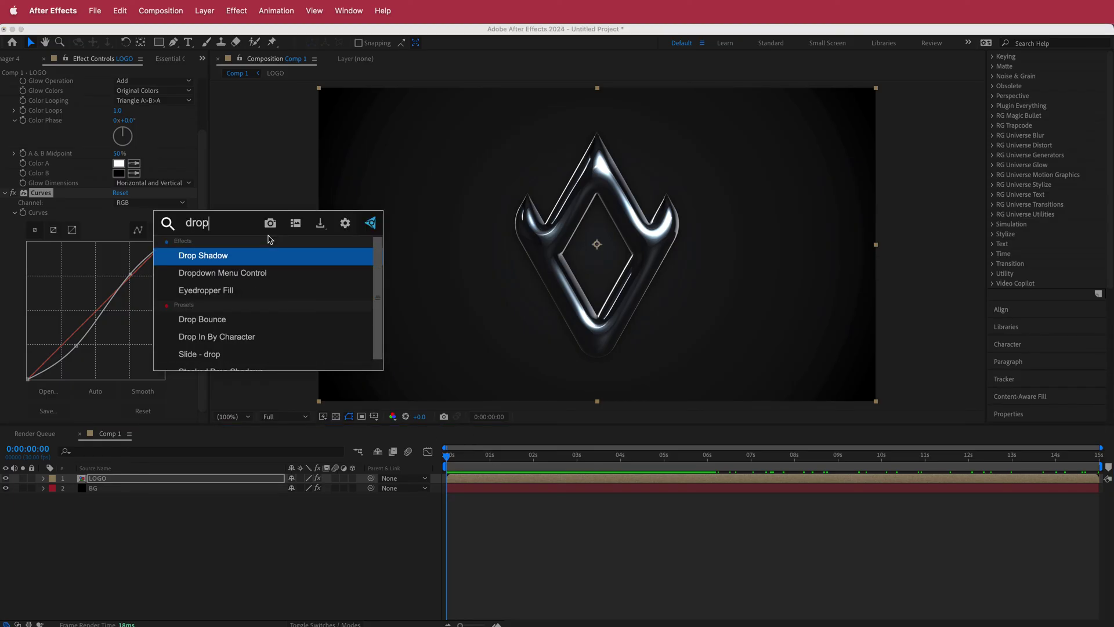
{"action": "key", "text": "Return"}
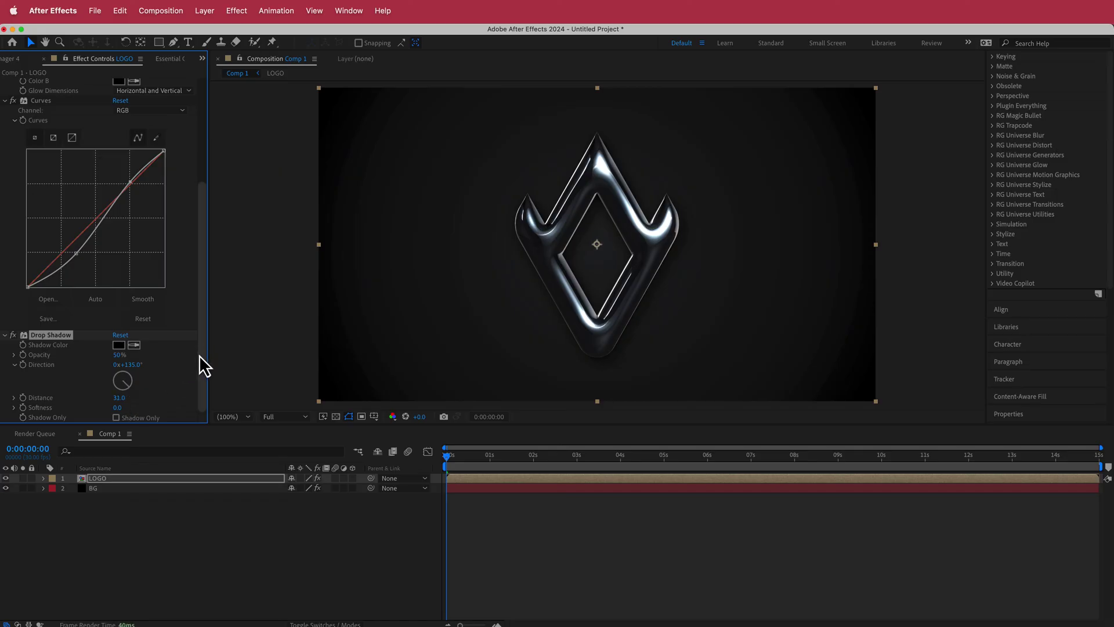
{"action": "left_click_drag", "start_coordinate": [118, 408], "coordinate": [130, 408]}
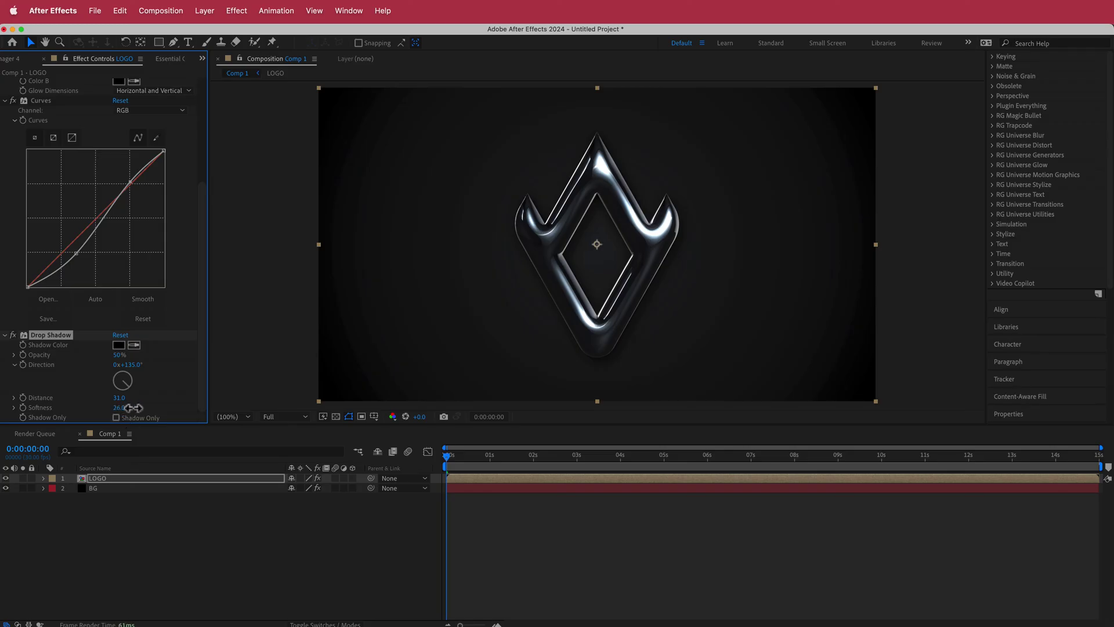
{"action": "left_click", "coordinate": [125, 407]}
{"action": "left_click_drag", "start_coordinate": [447, 456], "coordinate": [412, 484]}
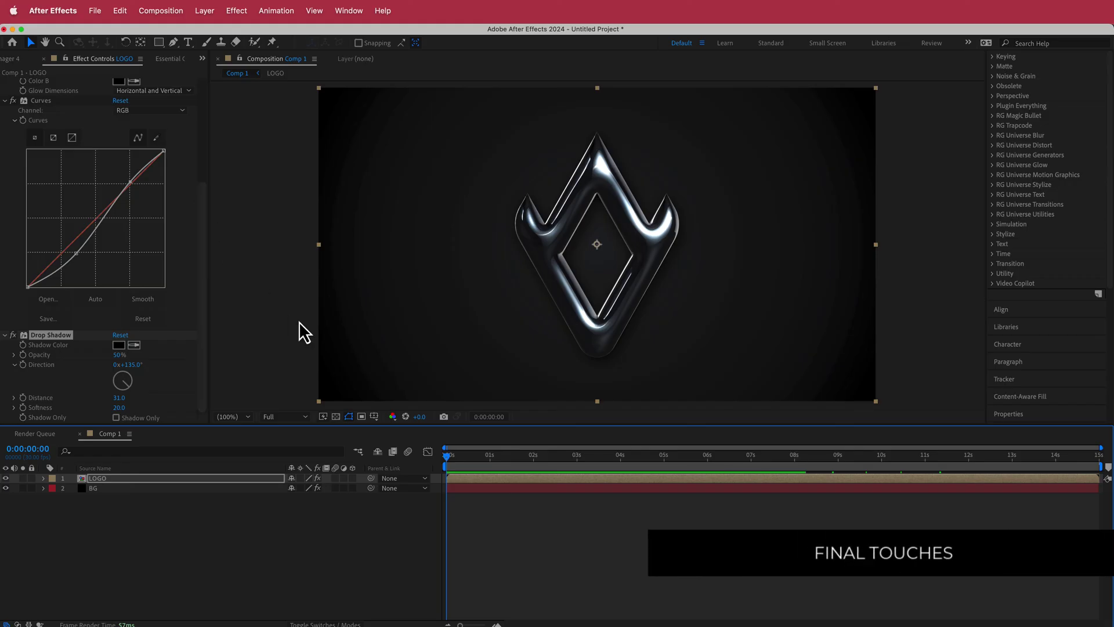
Create a new adjustment layer at the top of Comp 1, above the logo
{"action": "right_click", "coordinate": [363, 478]}
{"action": "mouse_move", "coordinate": [406, 488]}
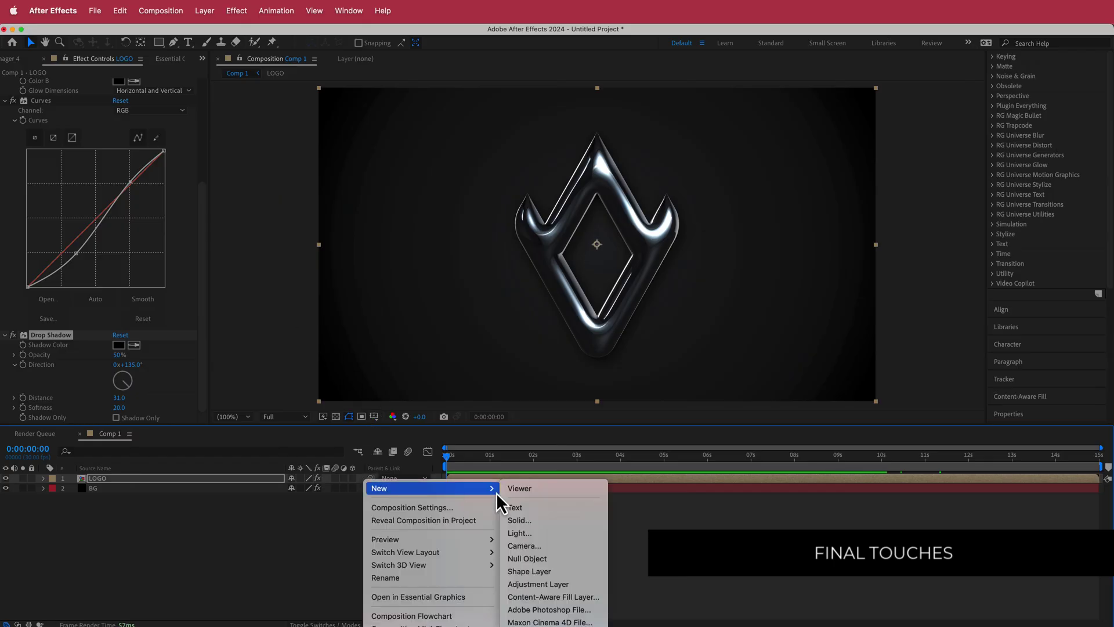
{"action": "left_click", "coordinate": [580, 582]}
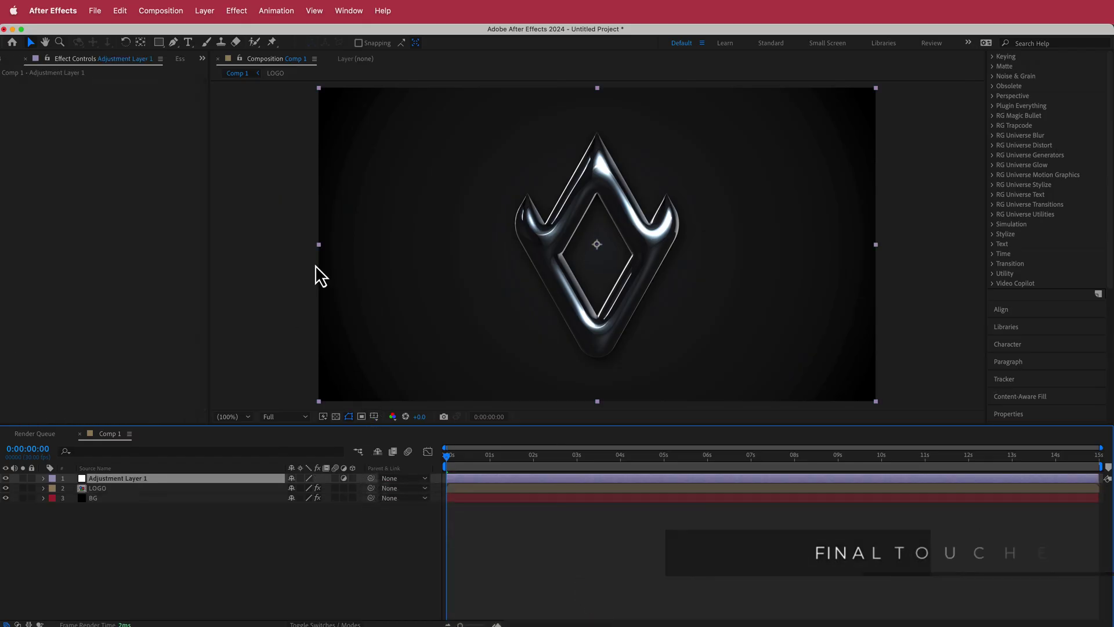
Apply the Noise effect to the adjustment layer with Amount of Noise set to 10%
{"action": "key", "text": "ctrl+space"}
{"action": "type", "text": "nois"}
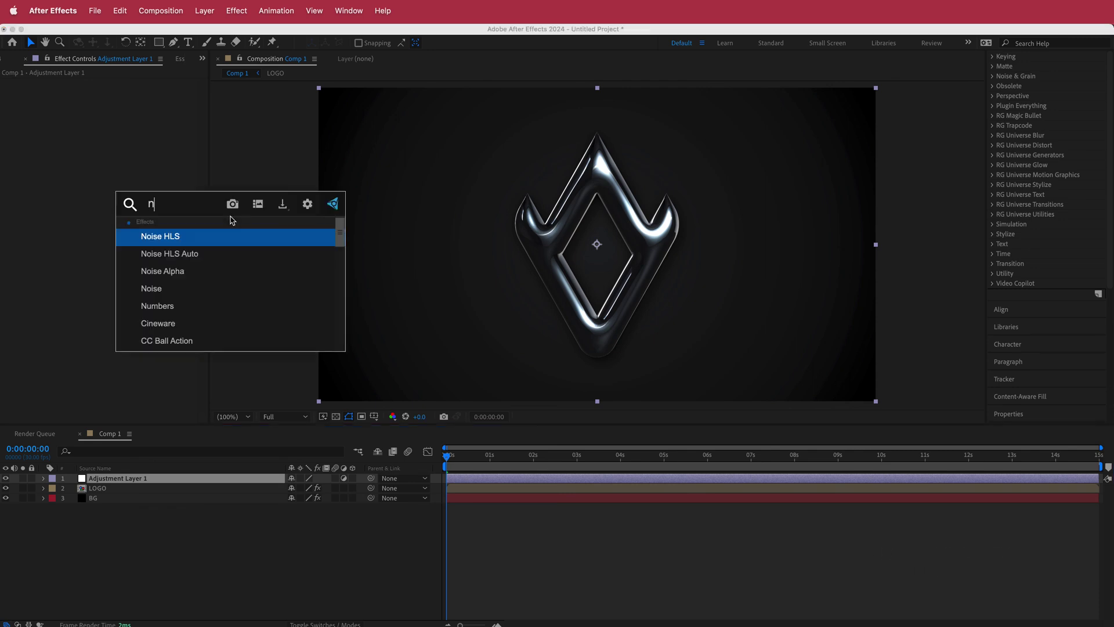
{"action": "key", "text": "Down"}
{"action": "key", "text": "Down"}
{"action": "key", "text": "Down"}
{"action": "key", "text": "Return"}
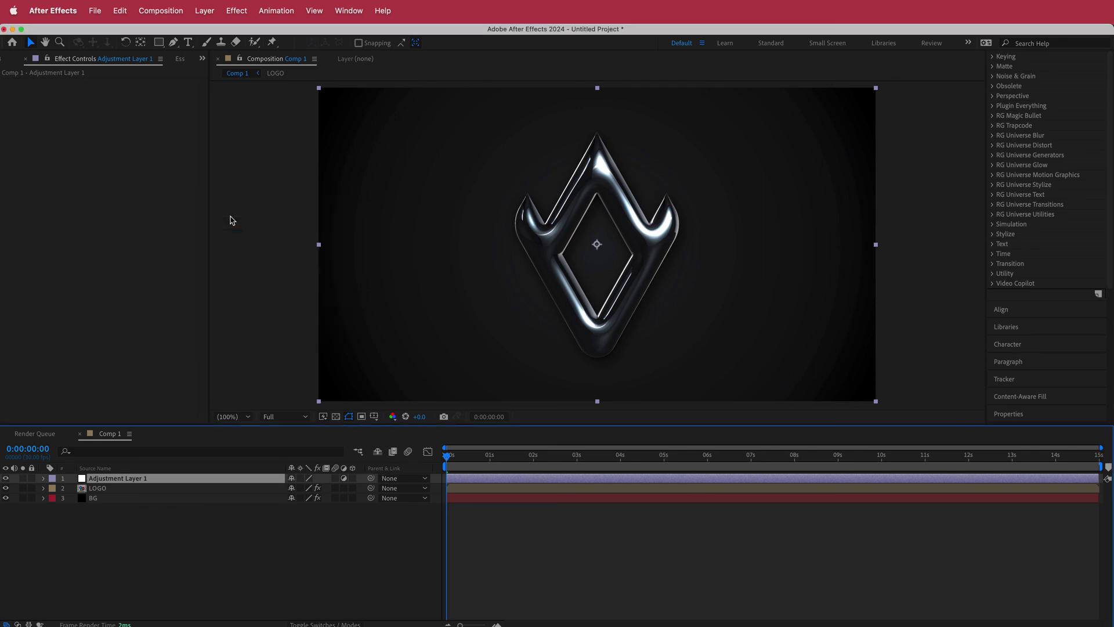
{"action": "left_click", "coordinate": [119, 93]}
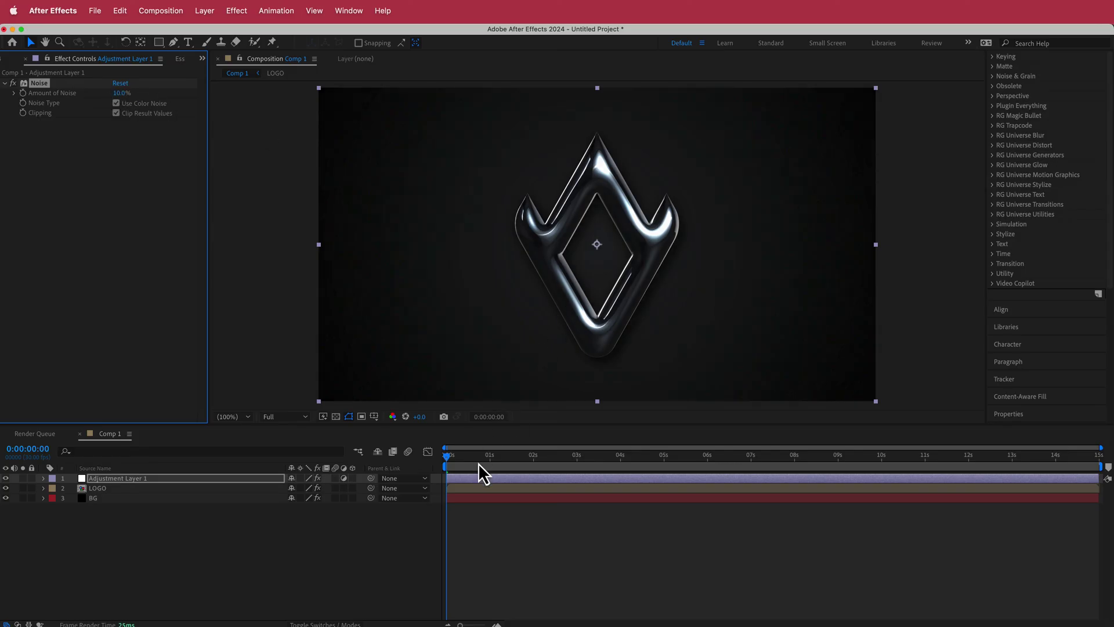
{"action": "mouse_move", "coordinate": [448, 458]}
{"action": "left_mouse_down"}
{"action": "mouse_move", "coordinate": [977, 473]}
{"action": "mouse_move", "coordinate": [1104, 462]}
{"action": "mouse_move", "coordinate": [433, 473]}
{"action": "left_mouse_up"}
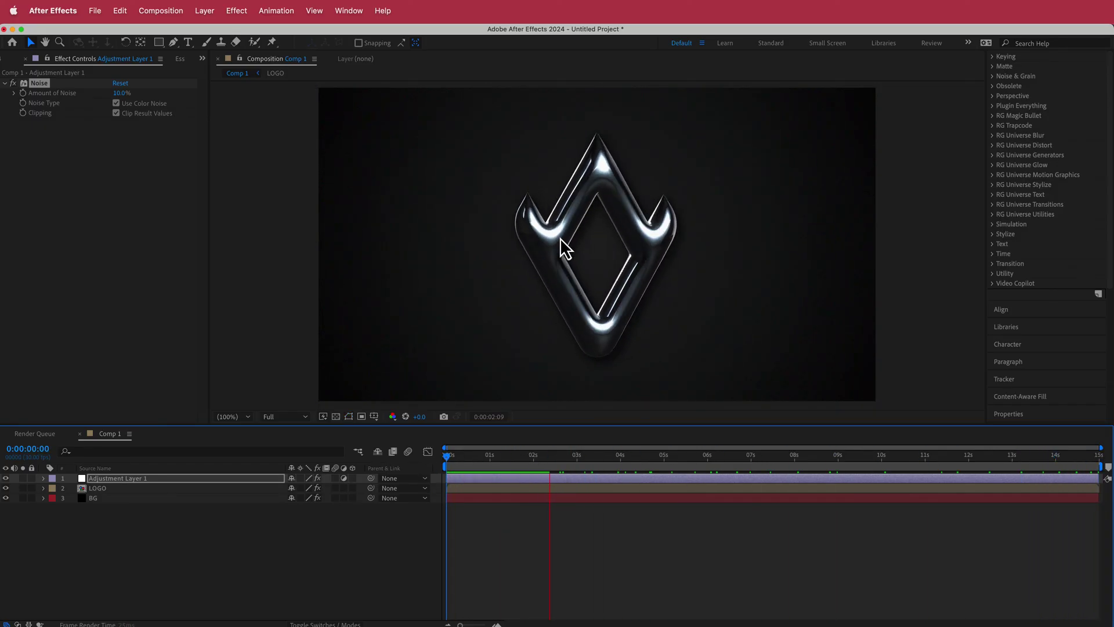
{"action": "left_click_drag", "start_coordinate": [592, 464], "coordinate": [638, 467]}
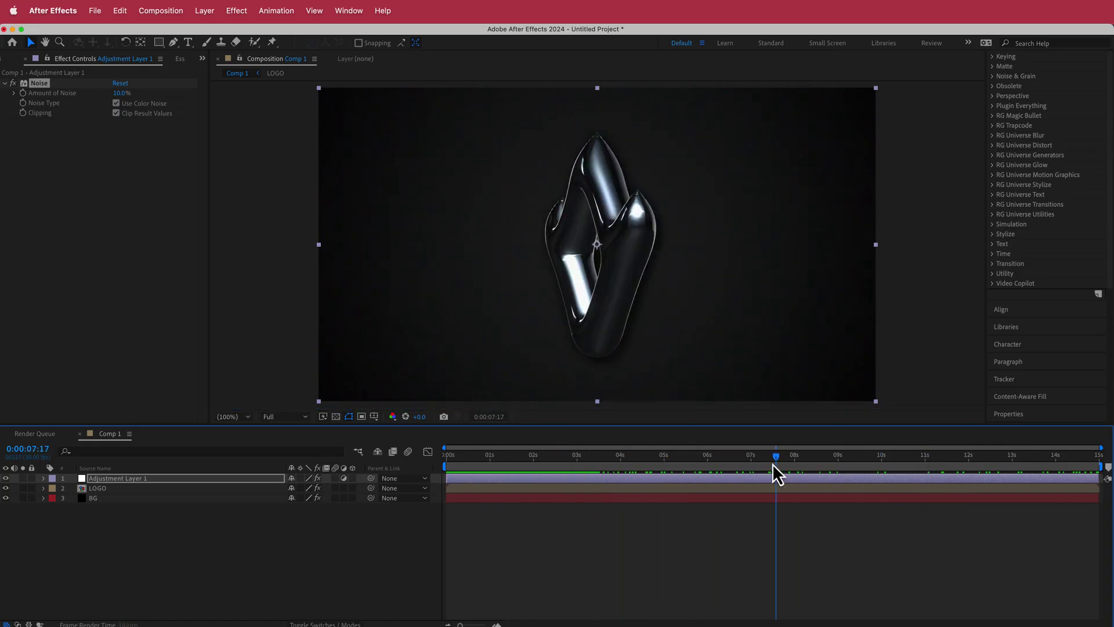
{"action": "left_click_drag", "start_coordinate": [804, 467], "coordinate": [447, 473]}
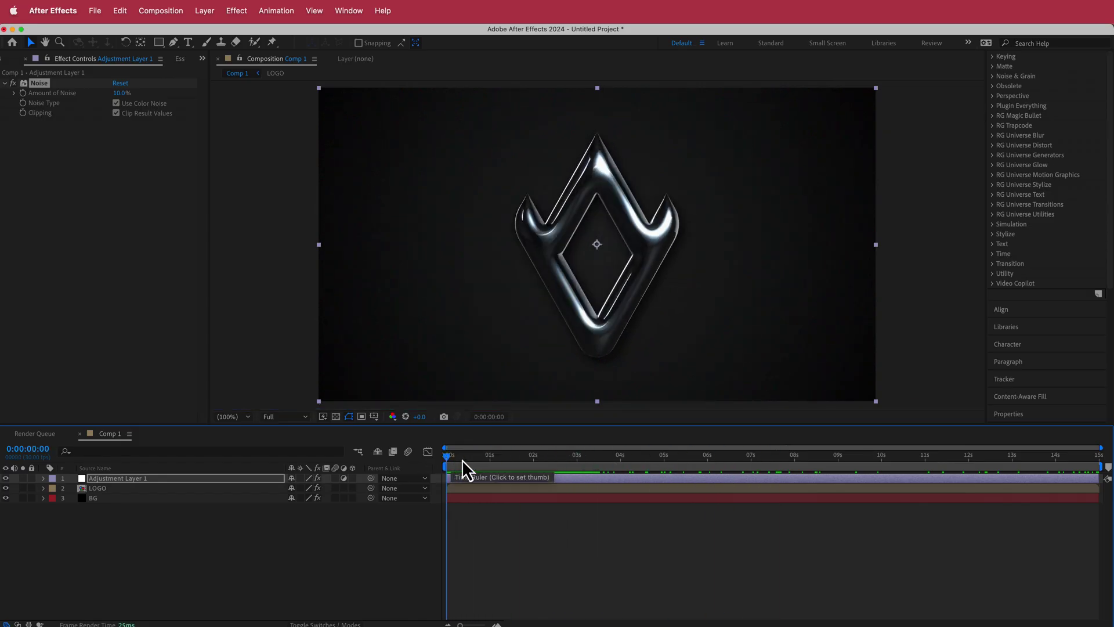
{"action": "left_click_drag", "start_coordinate": [448, 459], "coordinate": [1110, 459]}
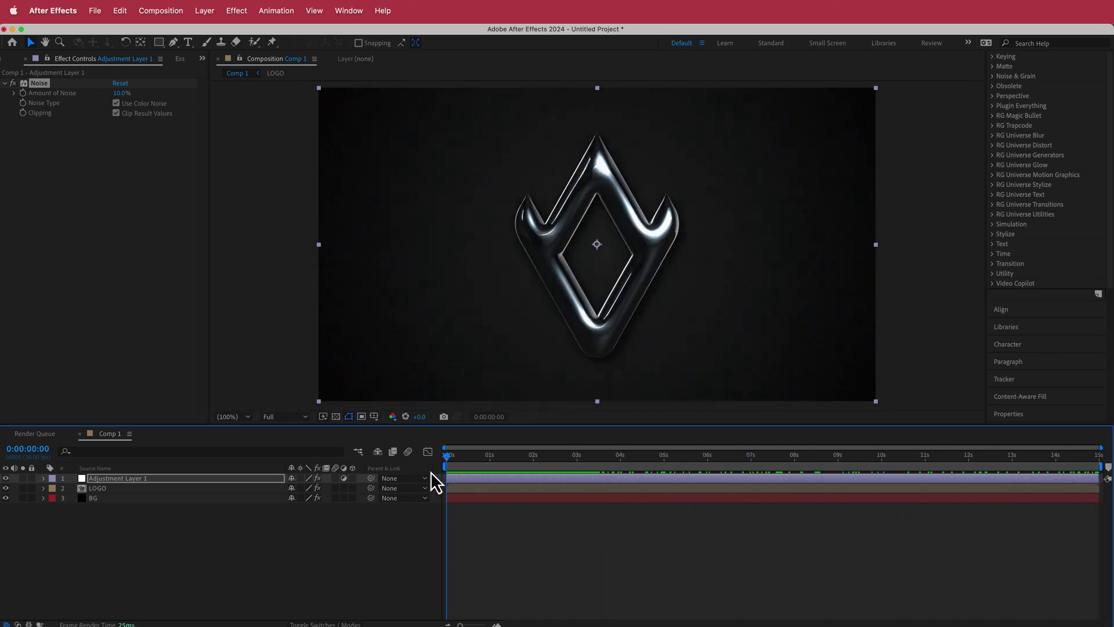